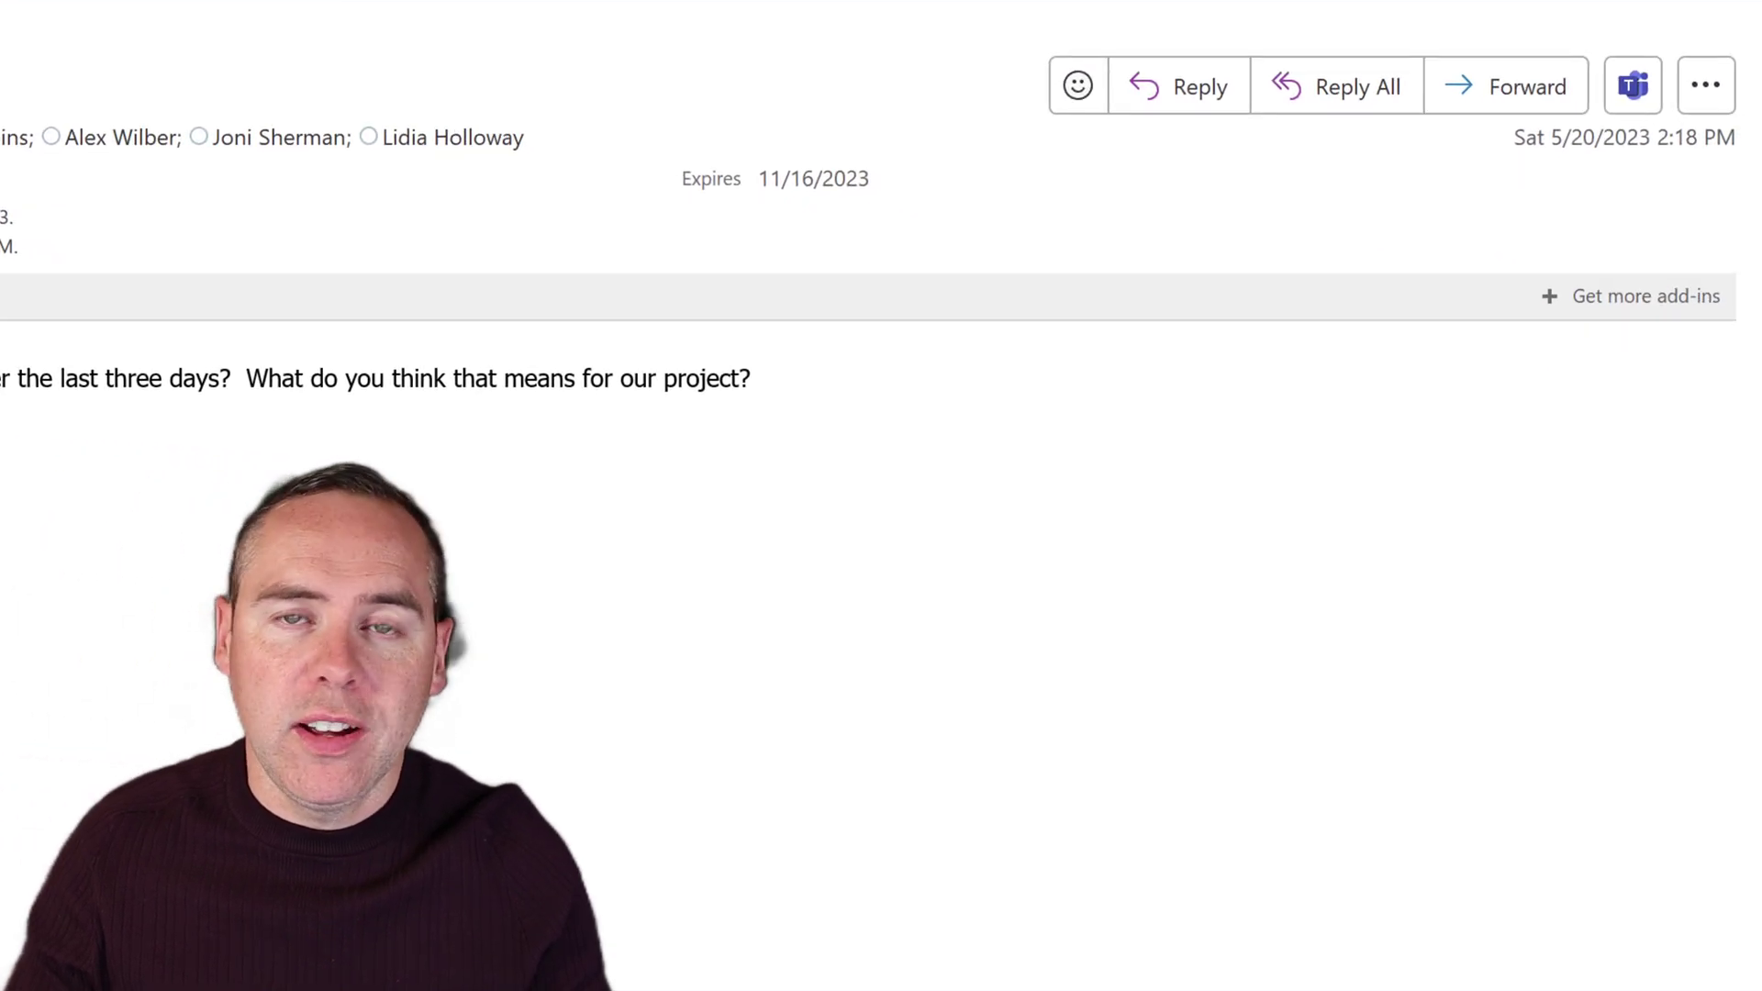
Step: Share the Stocks email to the X1050 Launch Team's General channel with the message "Let's review this and see what we think...."
click(1635, 89)
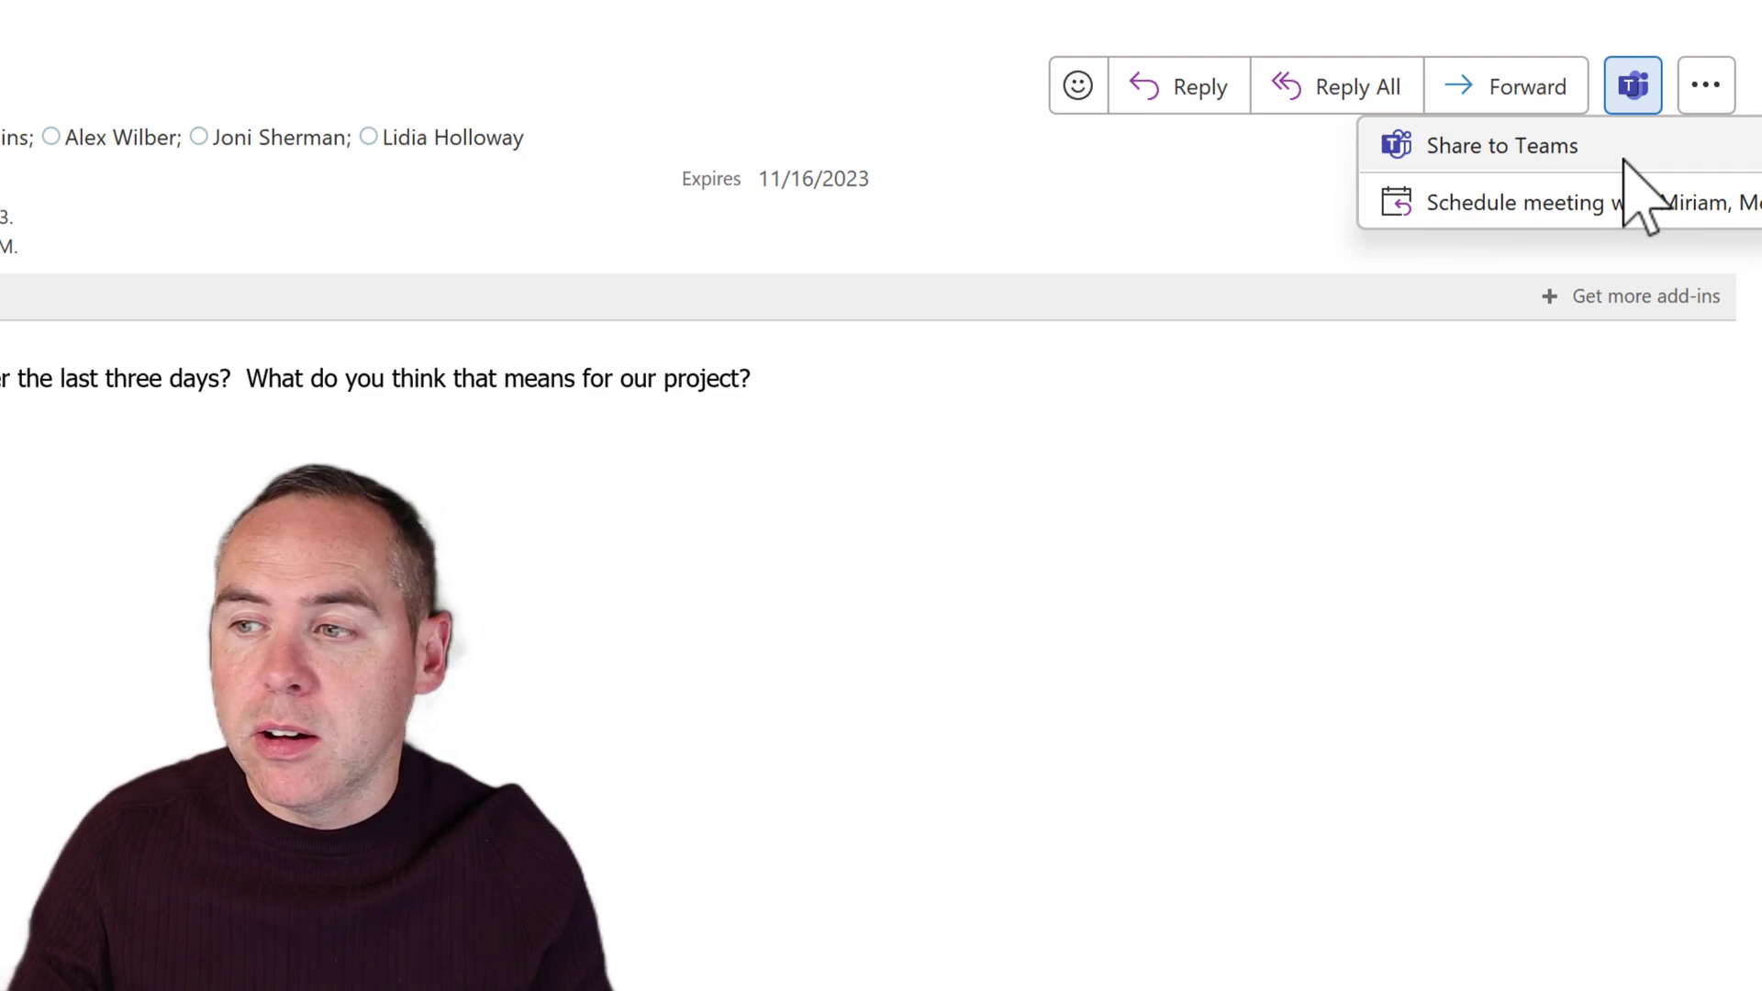
click(1624, 157)
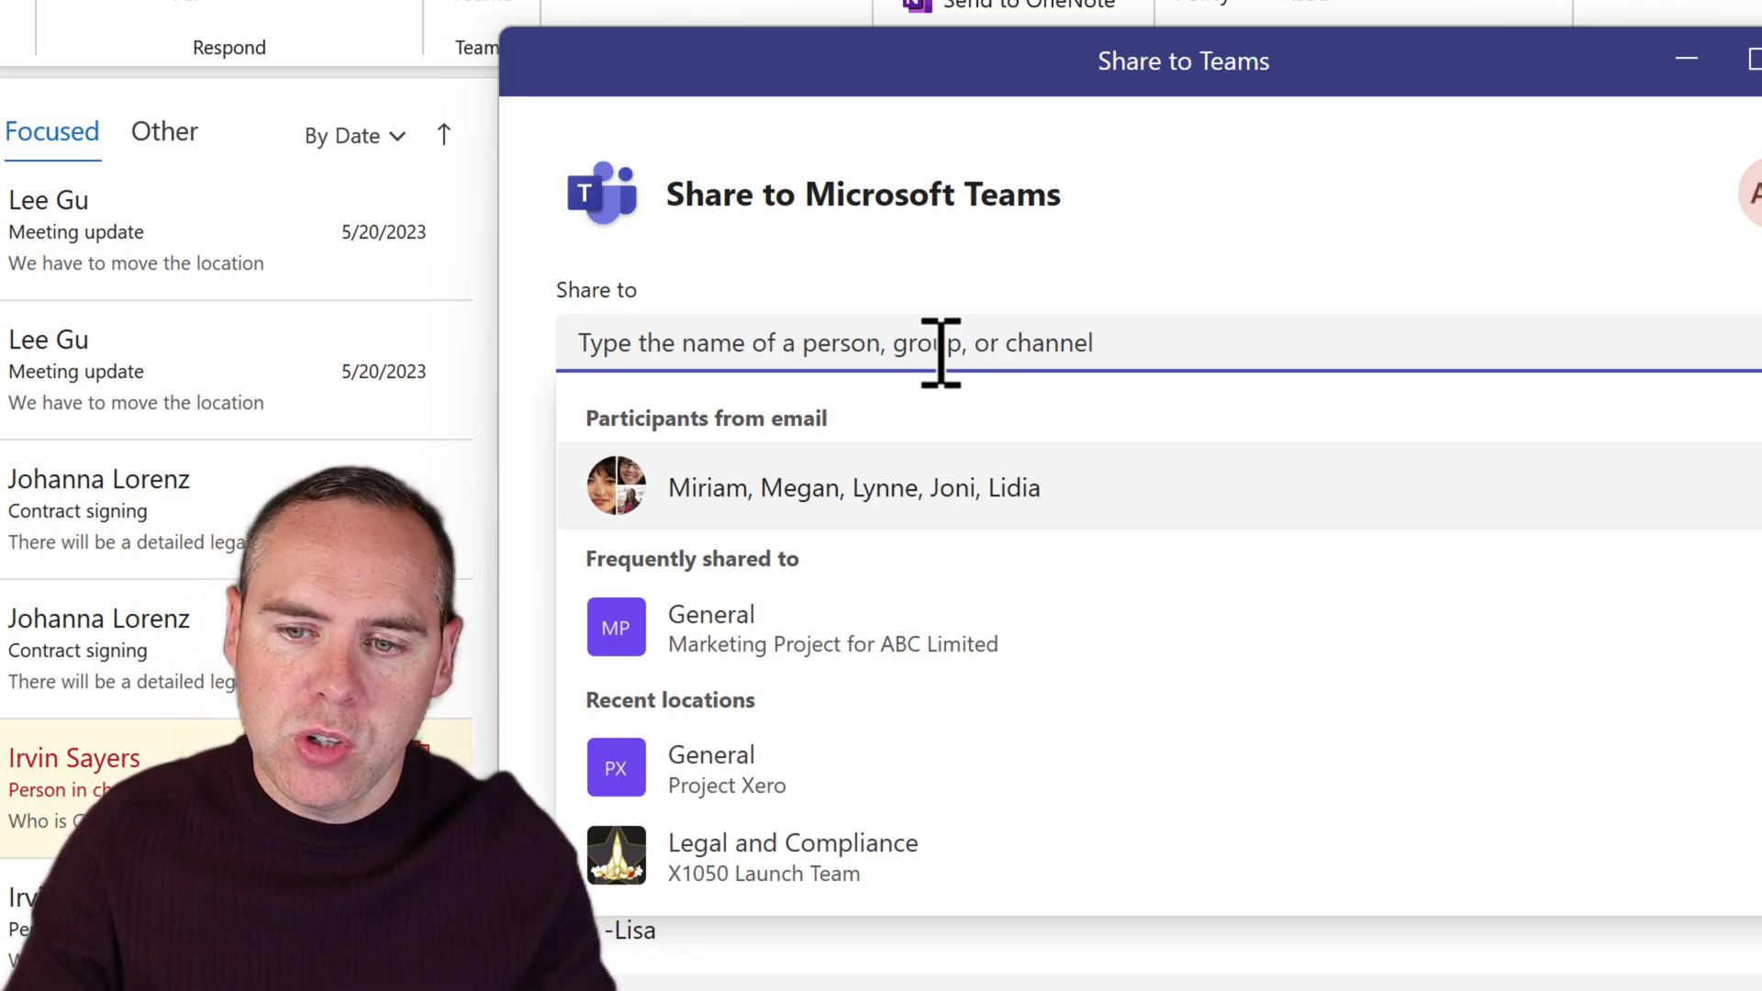
text(X1050)
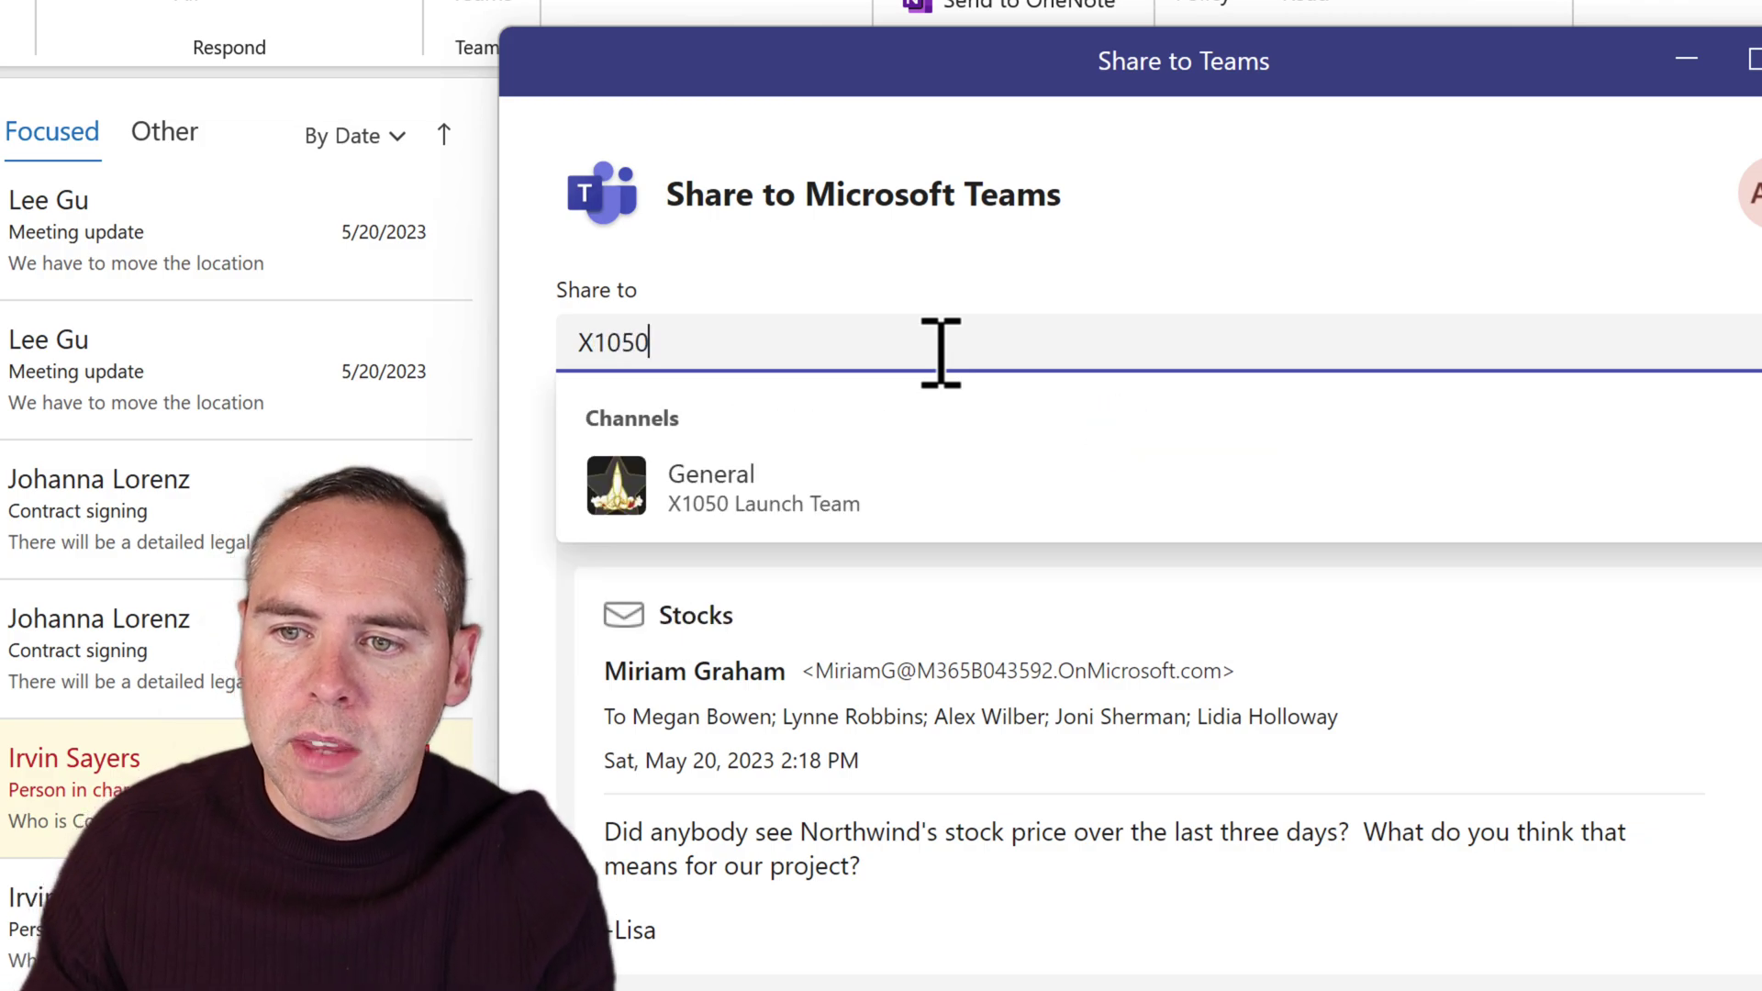
click(785, 500)
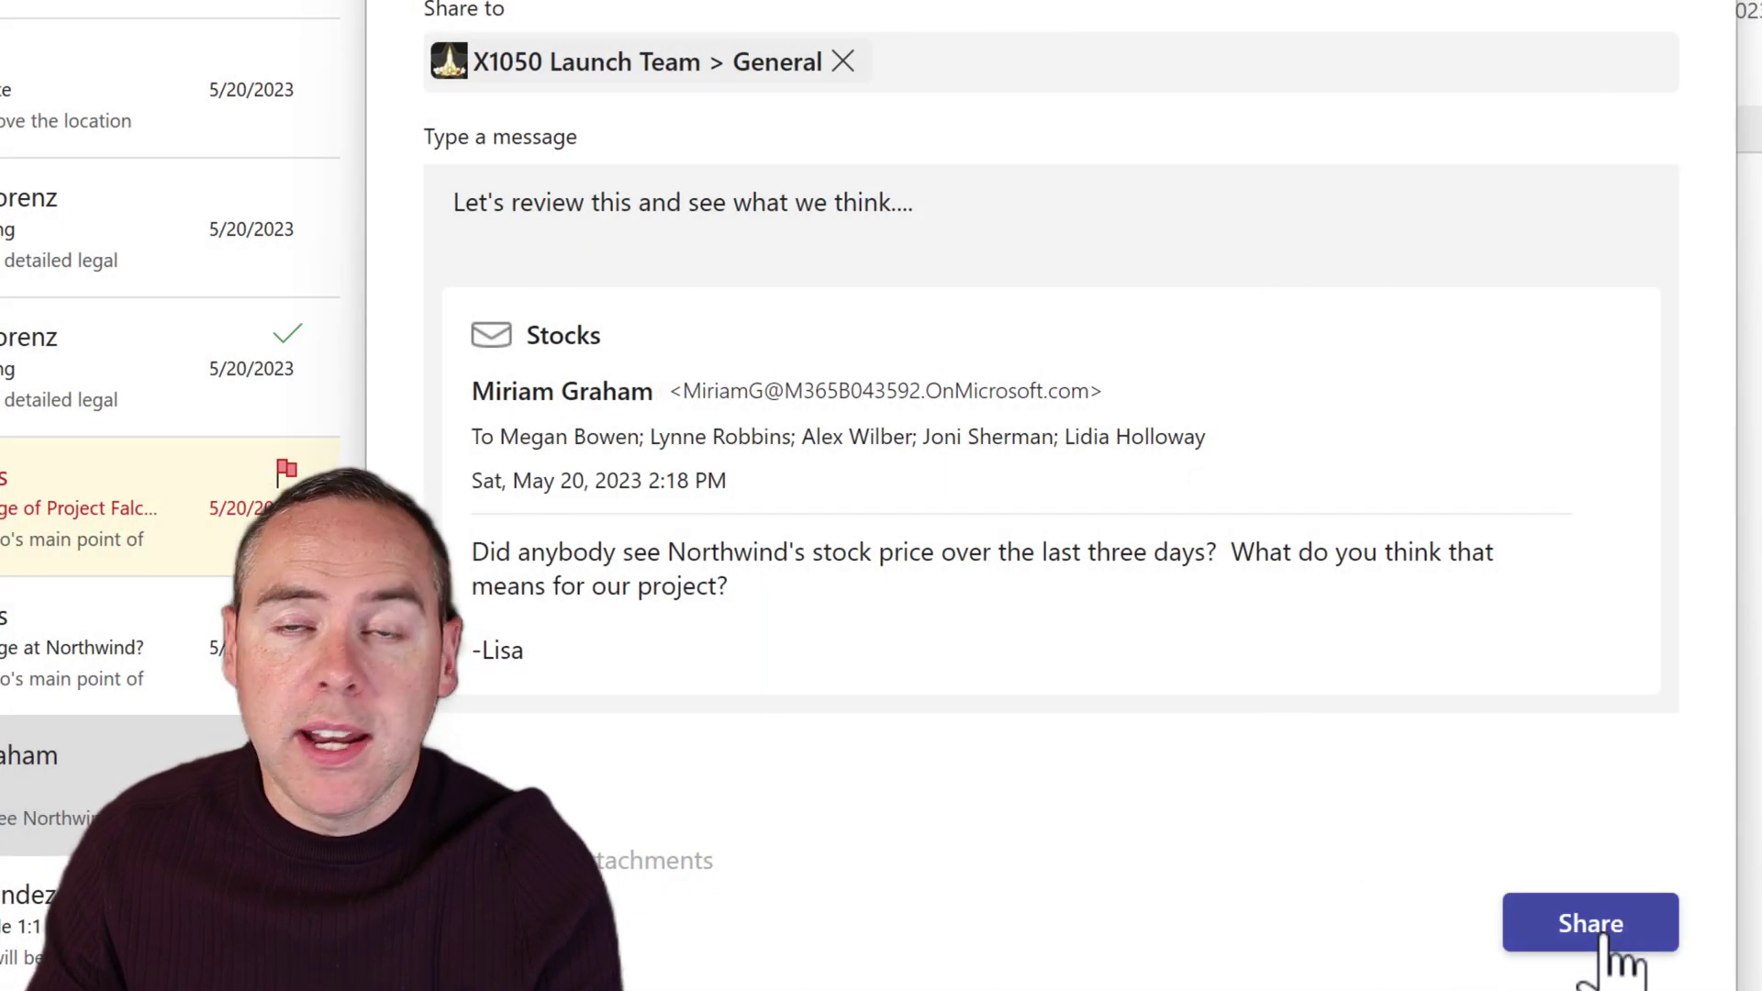
click(1601, 938)
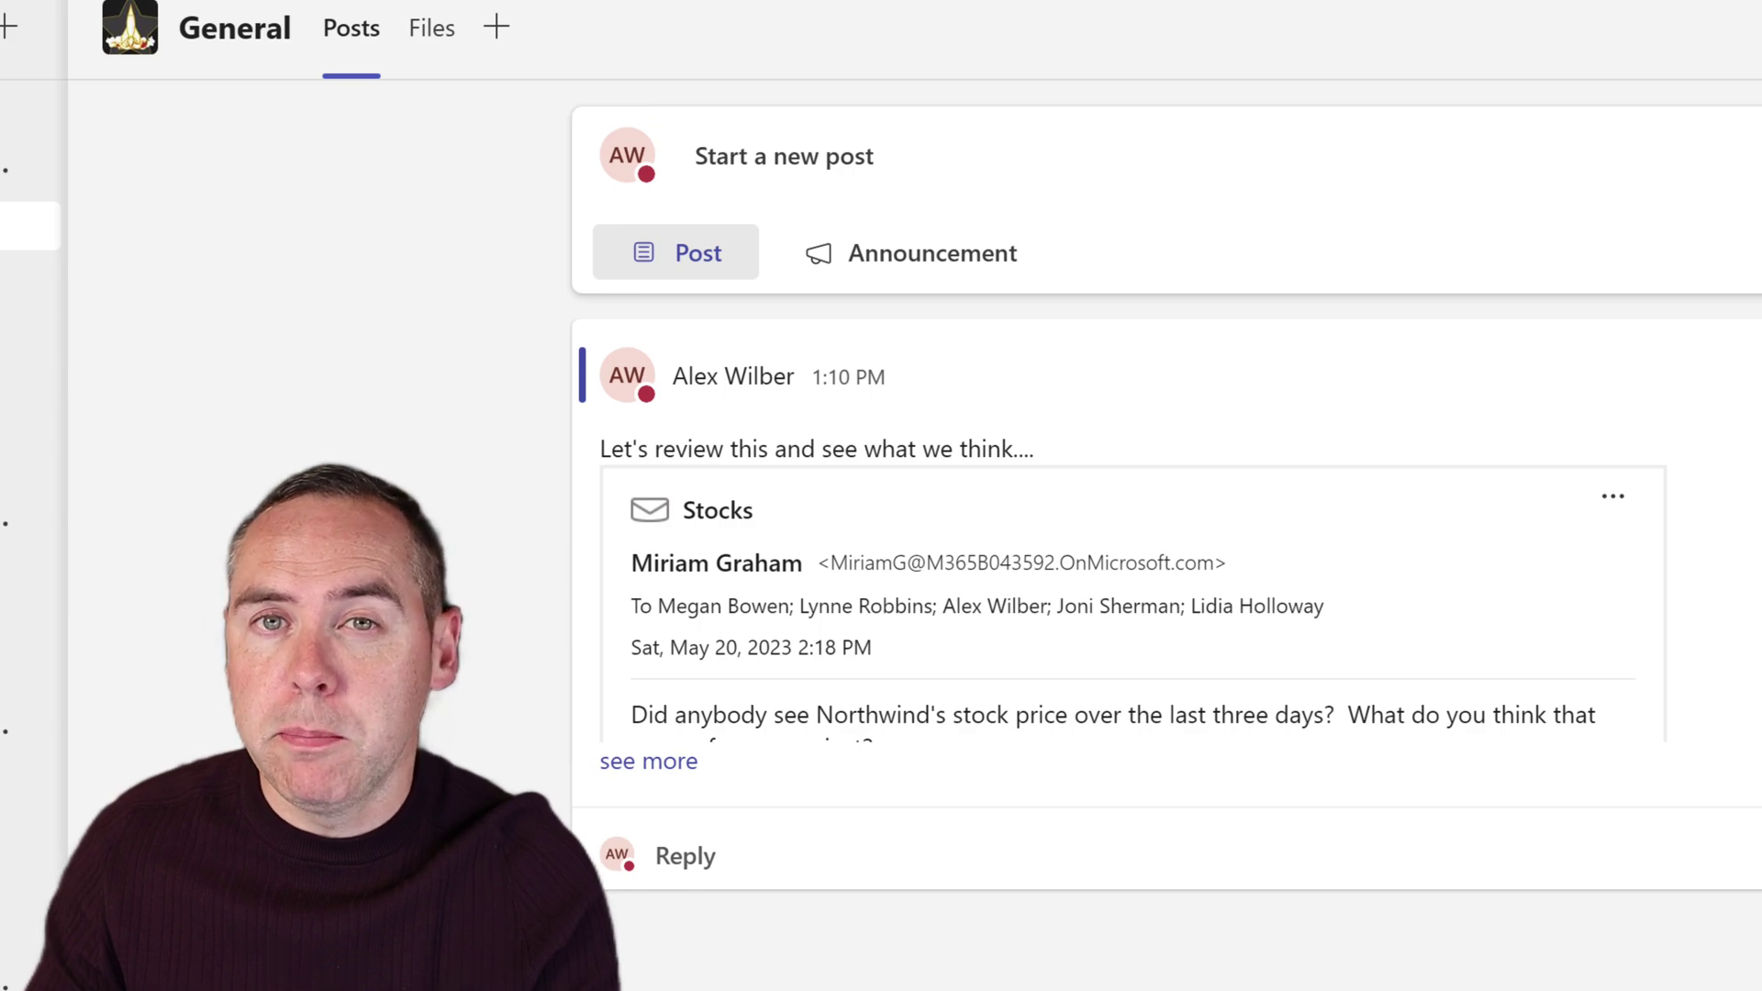
Step: Expand the shared Stocks email in the General channel post and open a reply to it
click(679, 761)
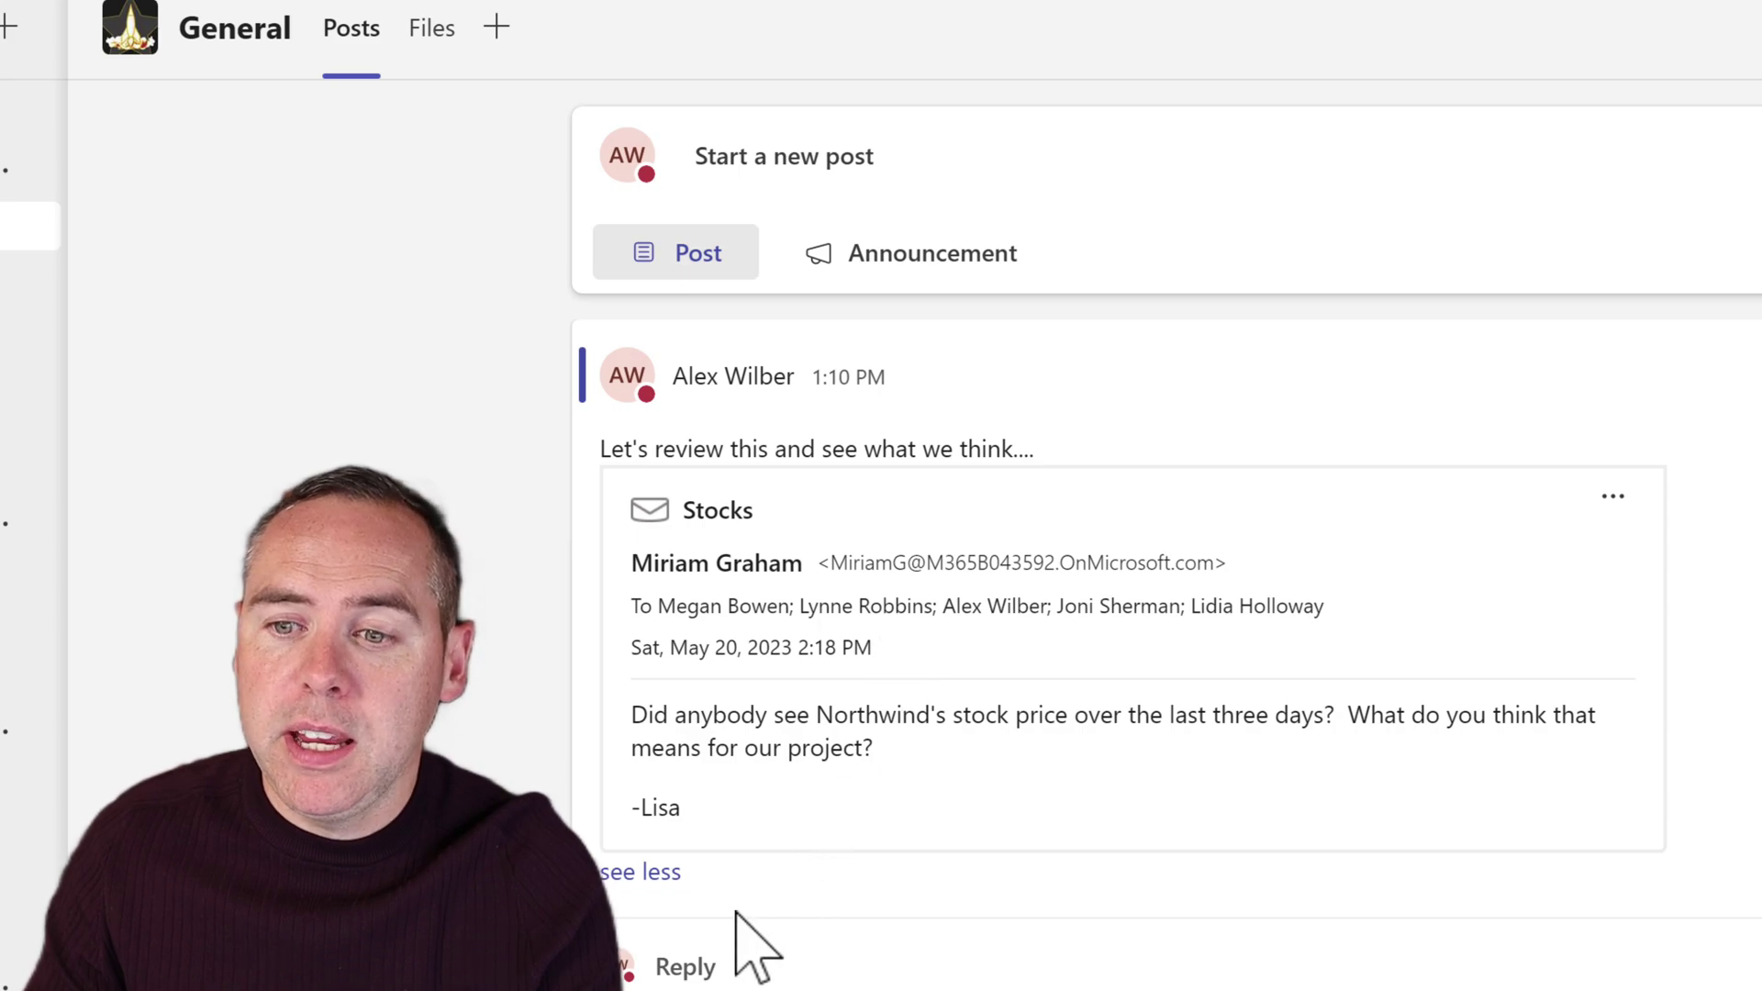
click(699, 968)
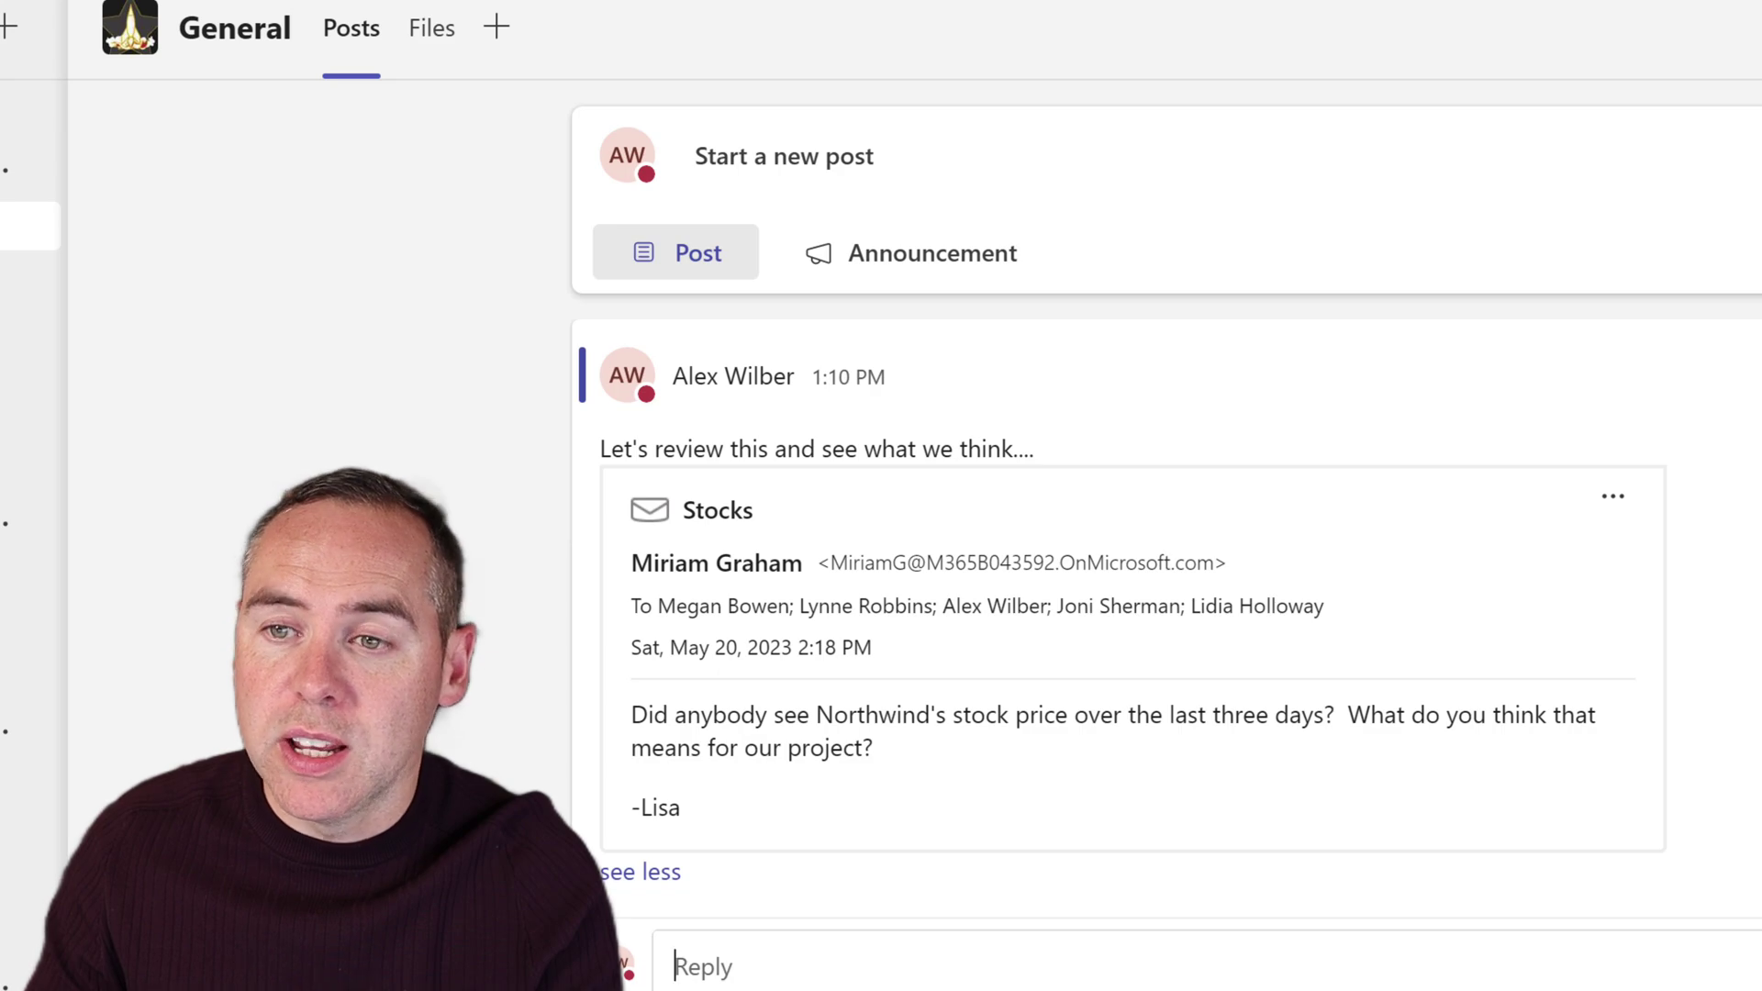
click(1396, 309)
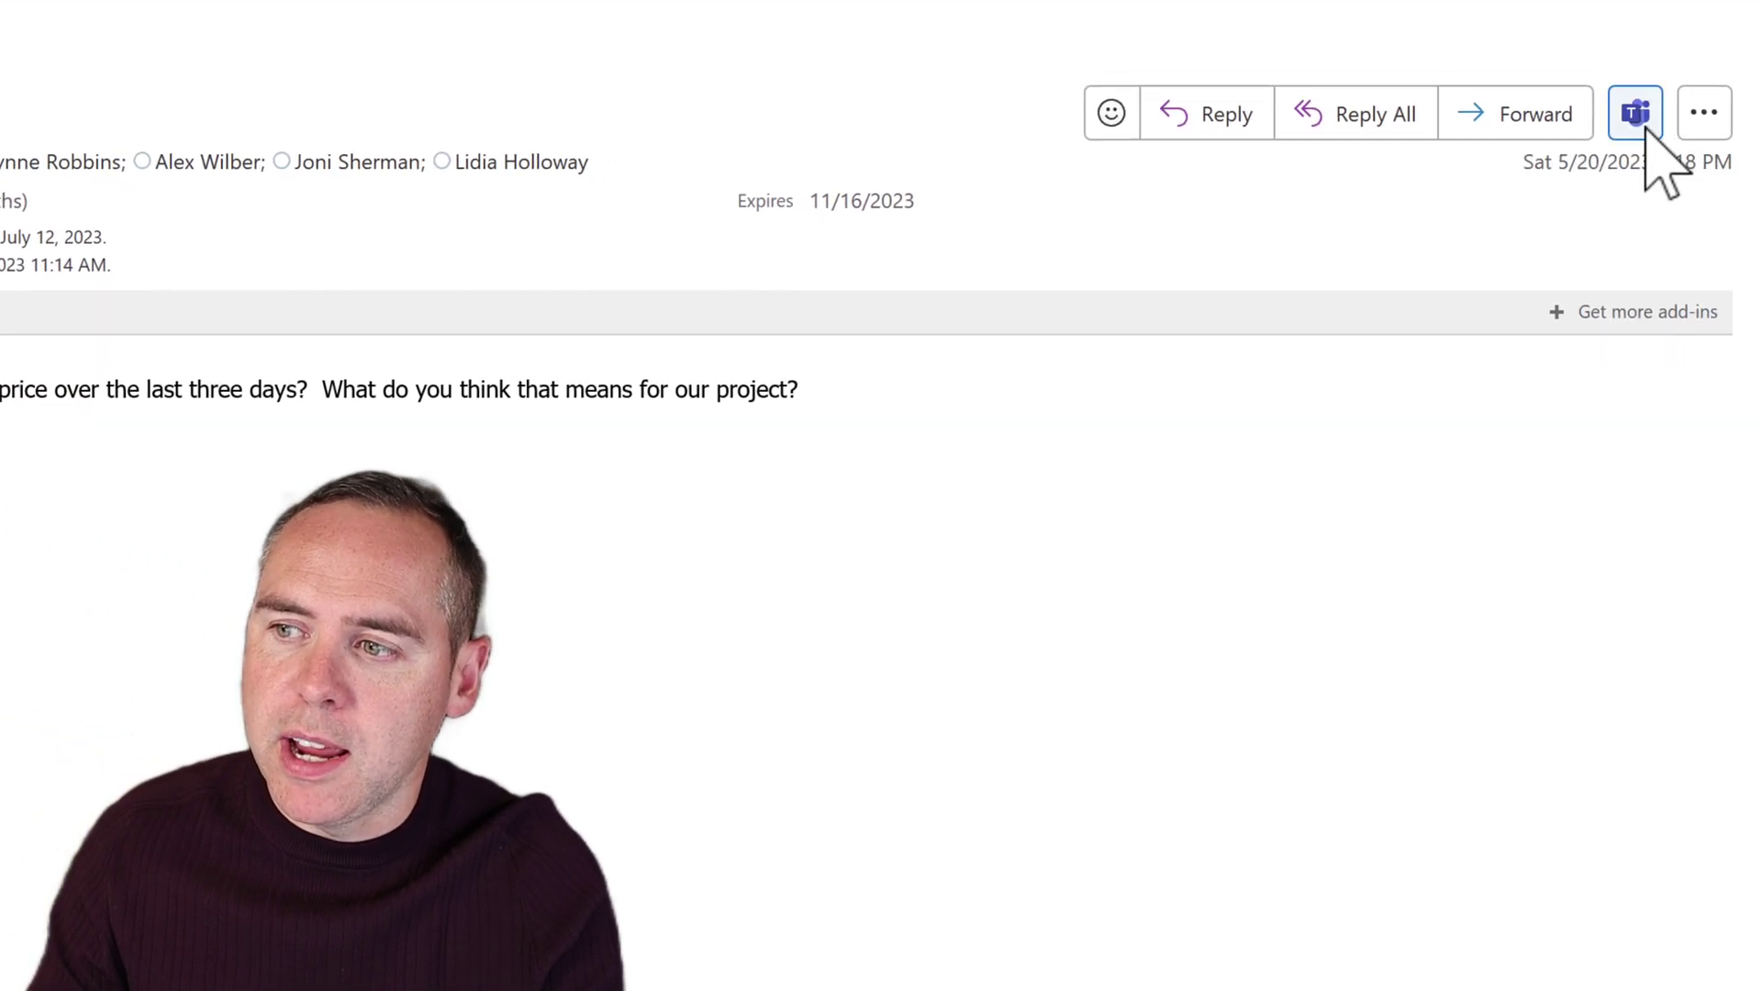
Step: Share the Stocks email to a Teams group chat with all the email's participants, adding the message "Hey all, let's consider this...."
click(1642, 129)
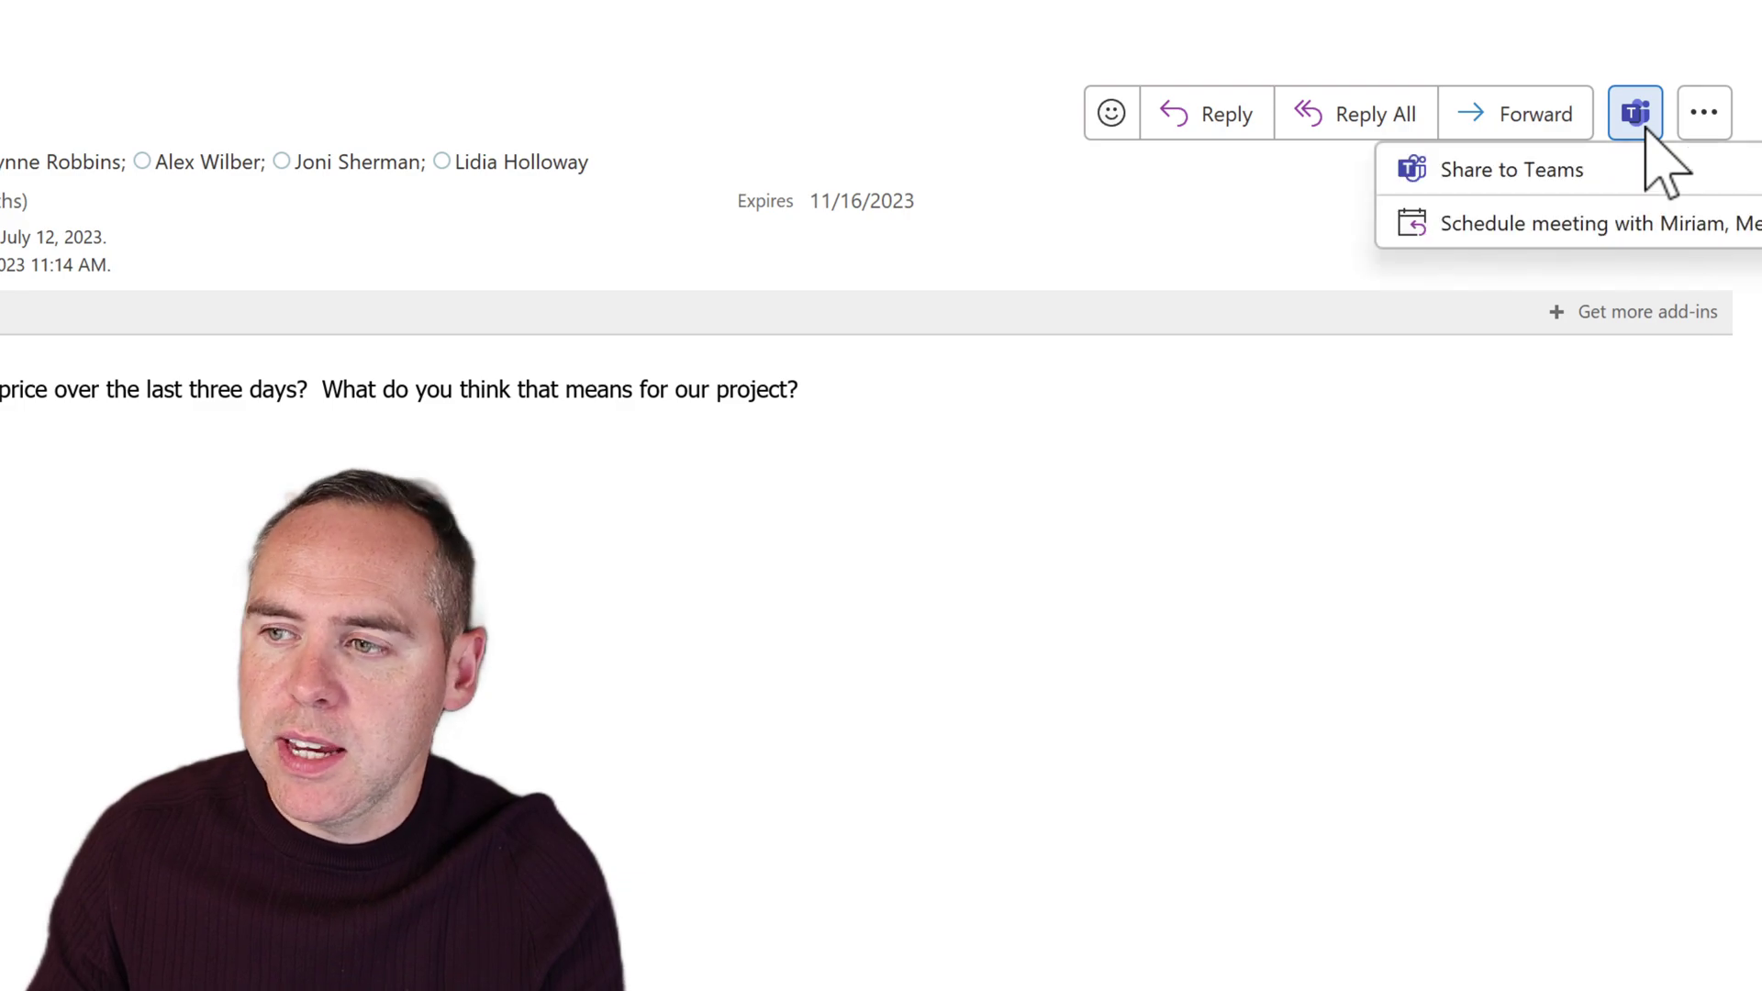
click(1617, 177)
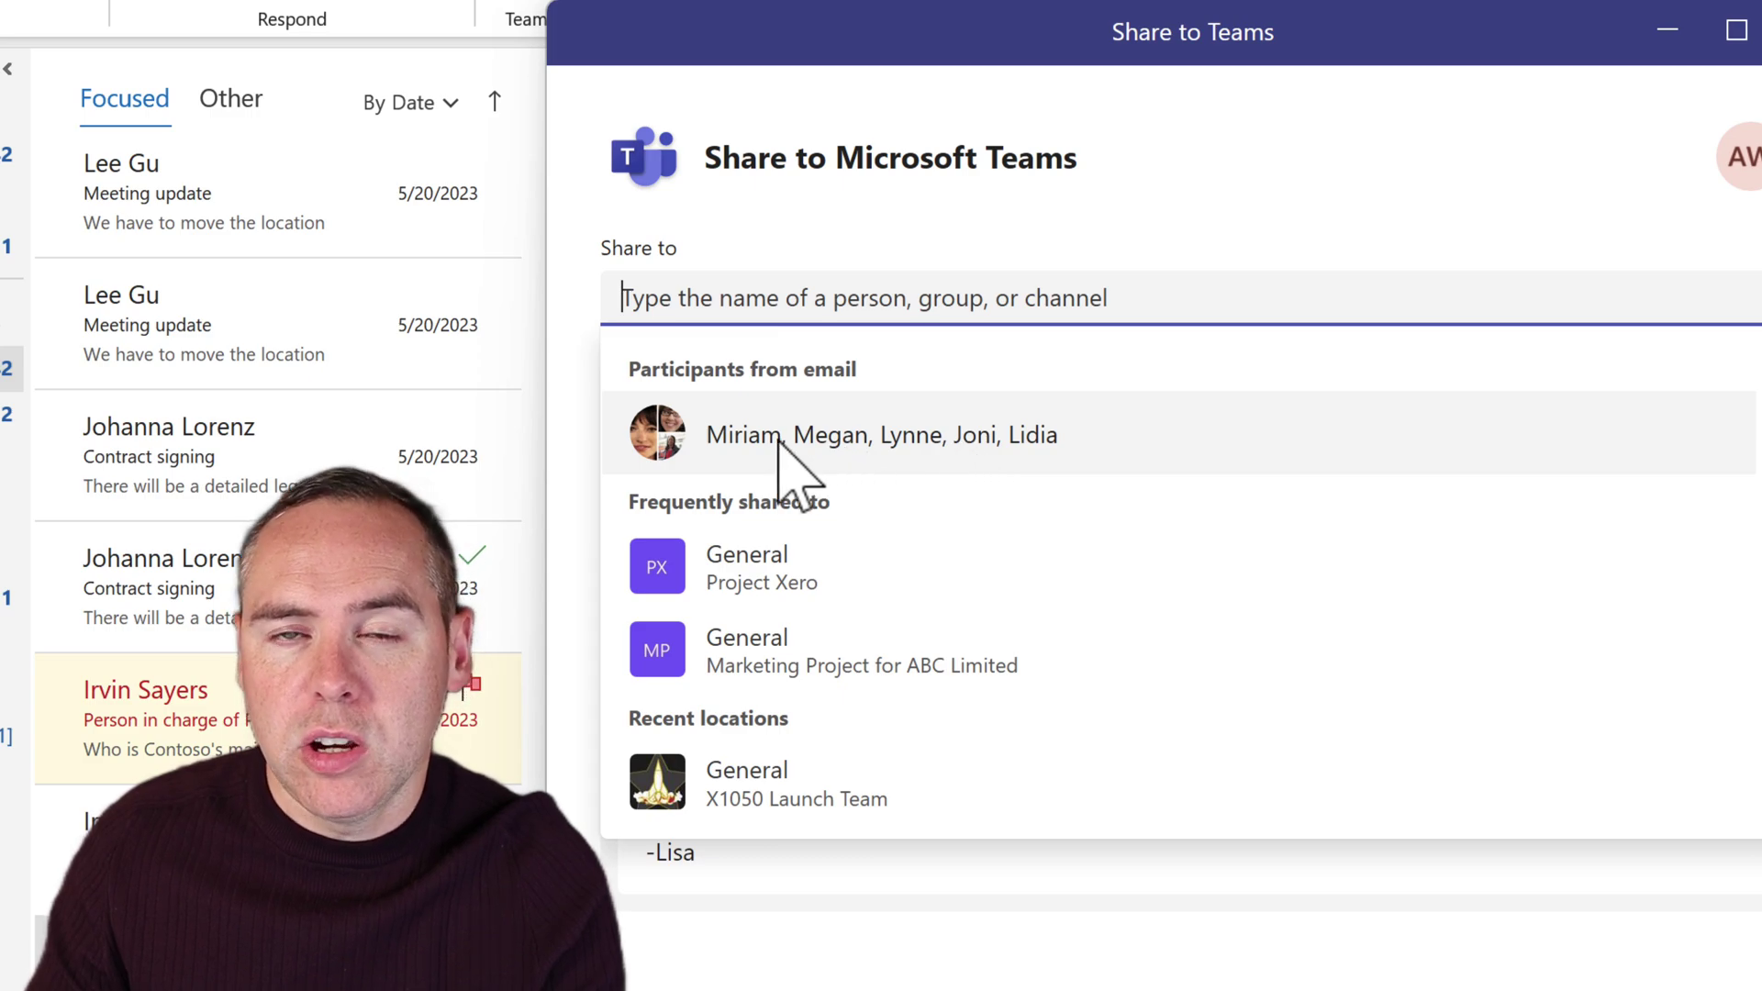
click(916, 463)
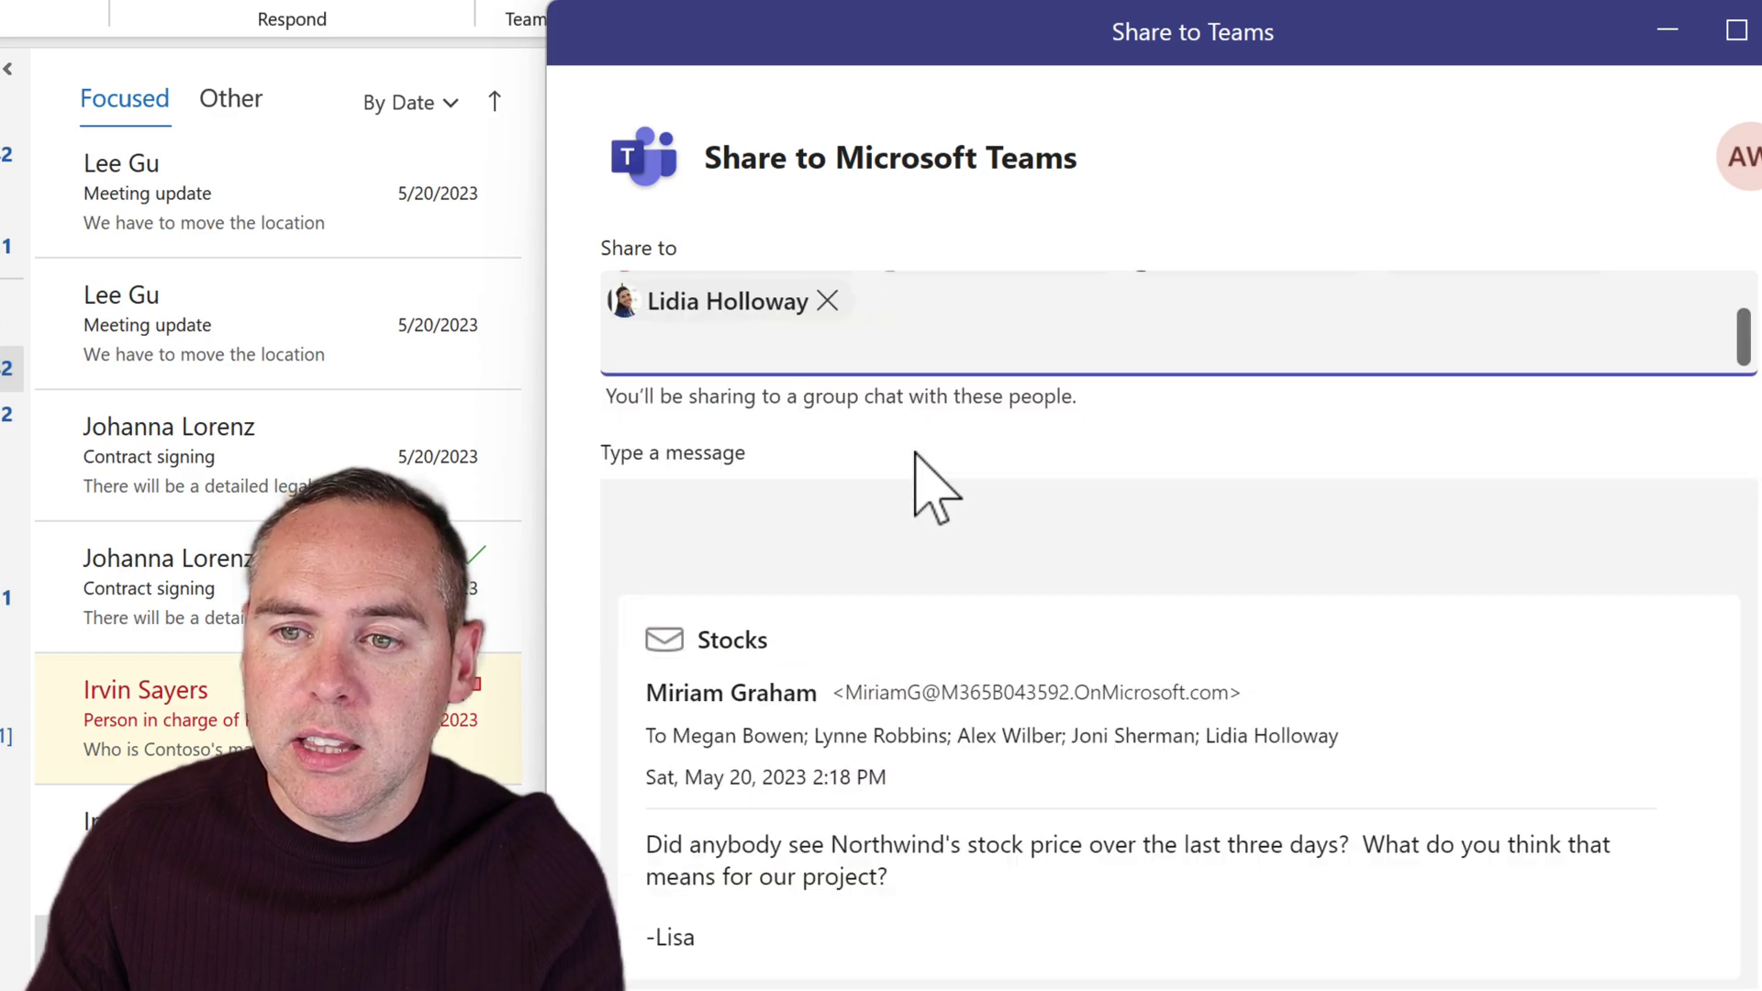
scroll(989, 342, up, 2)
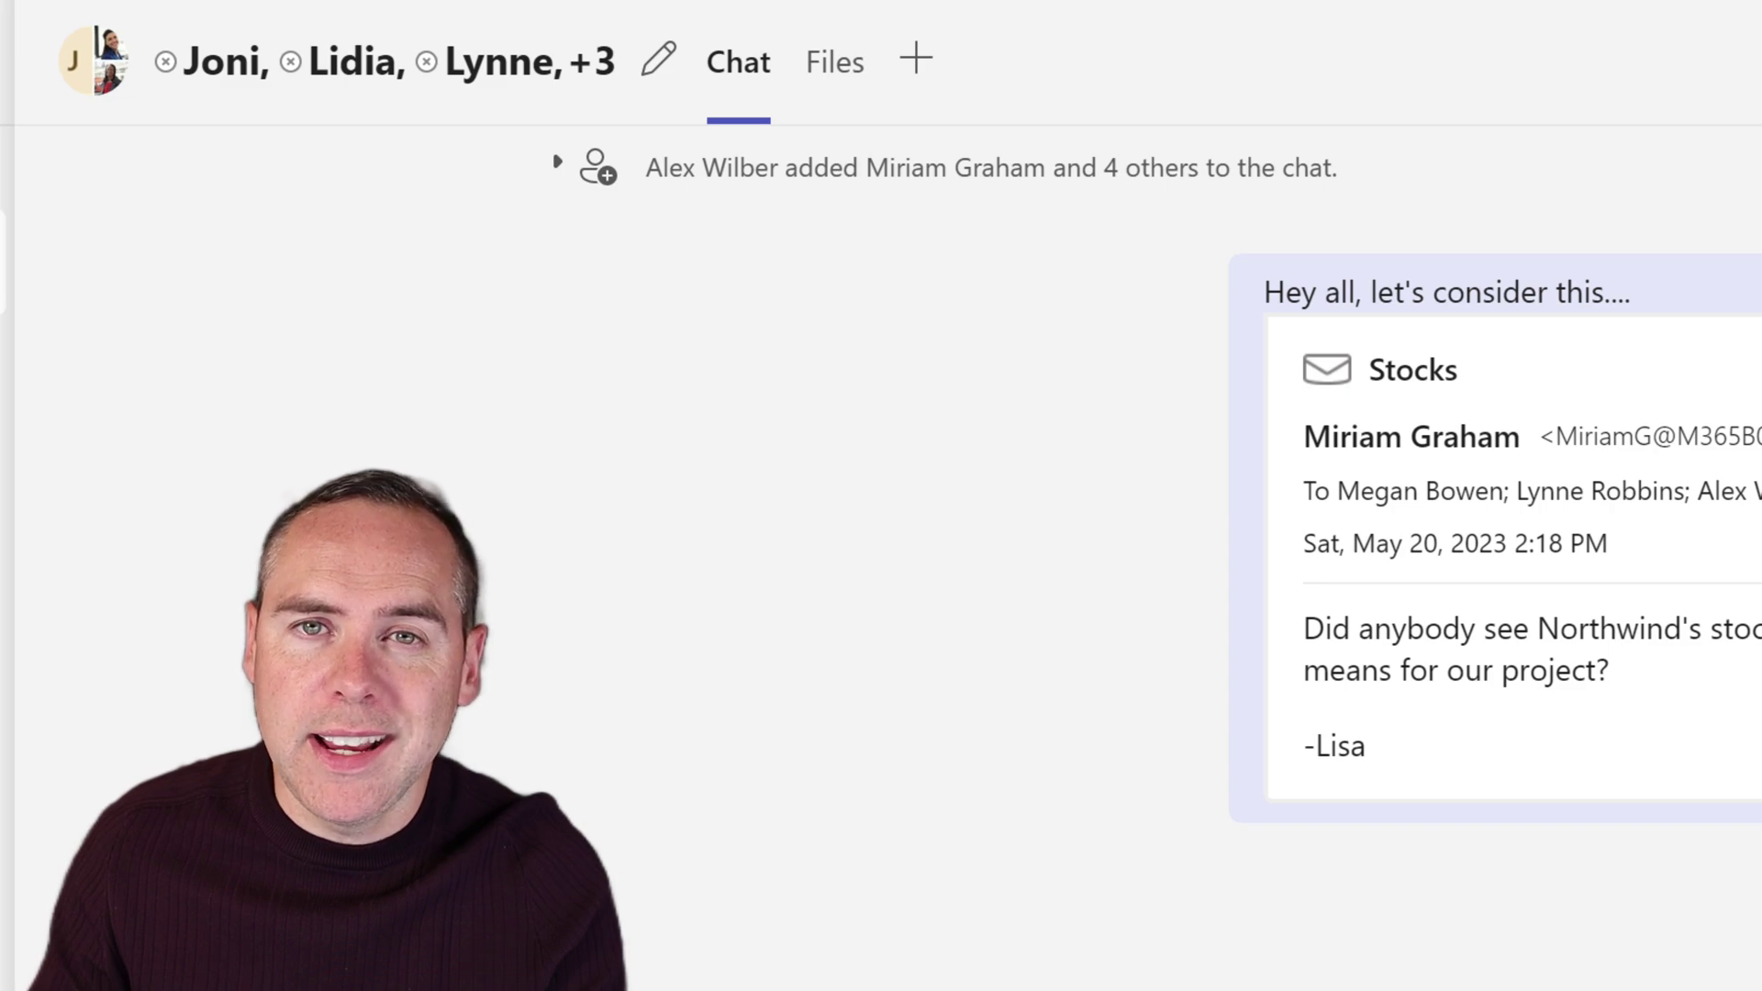
Step: Name the new group chat "Stock Price Review" and save the name
click(653, 75)
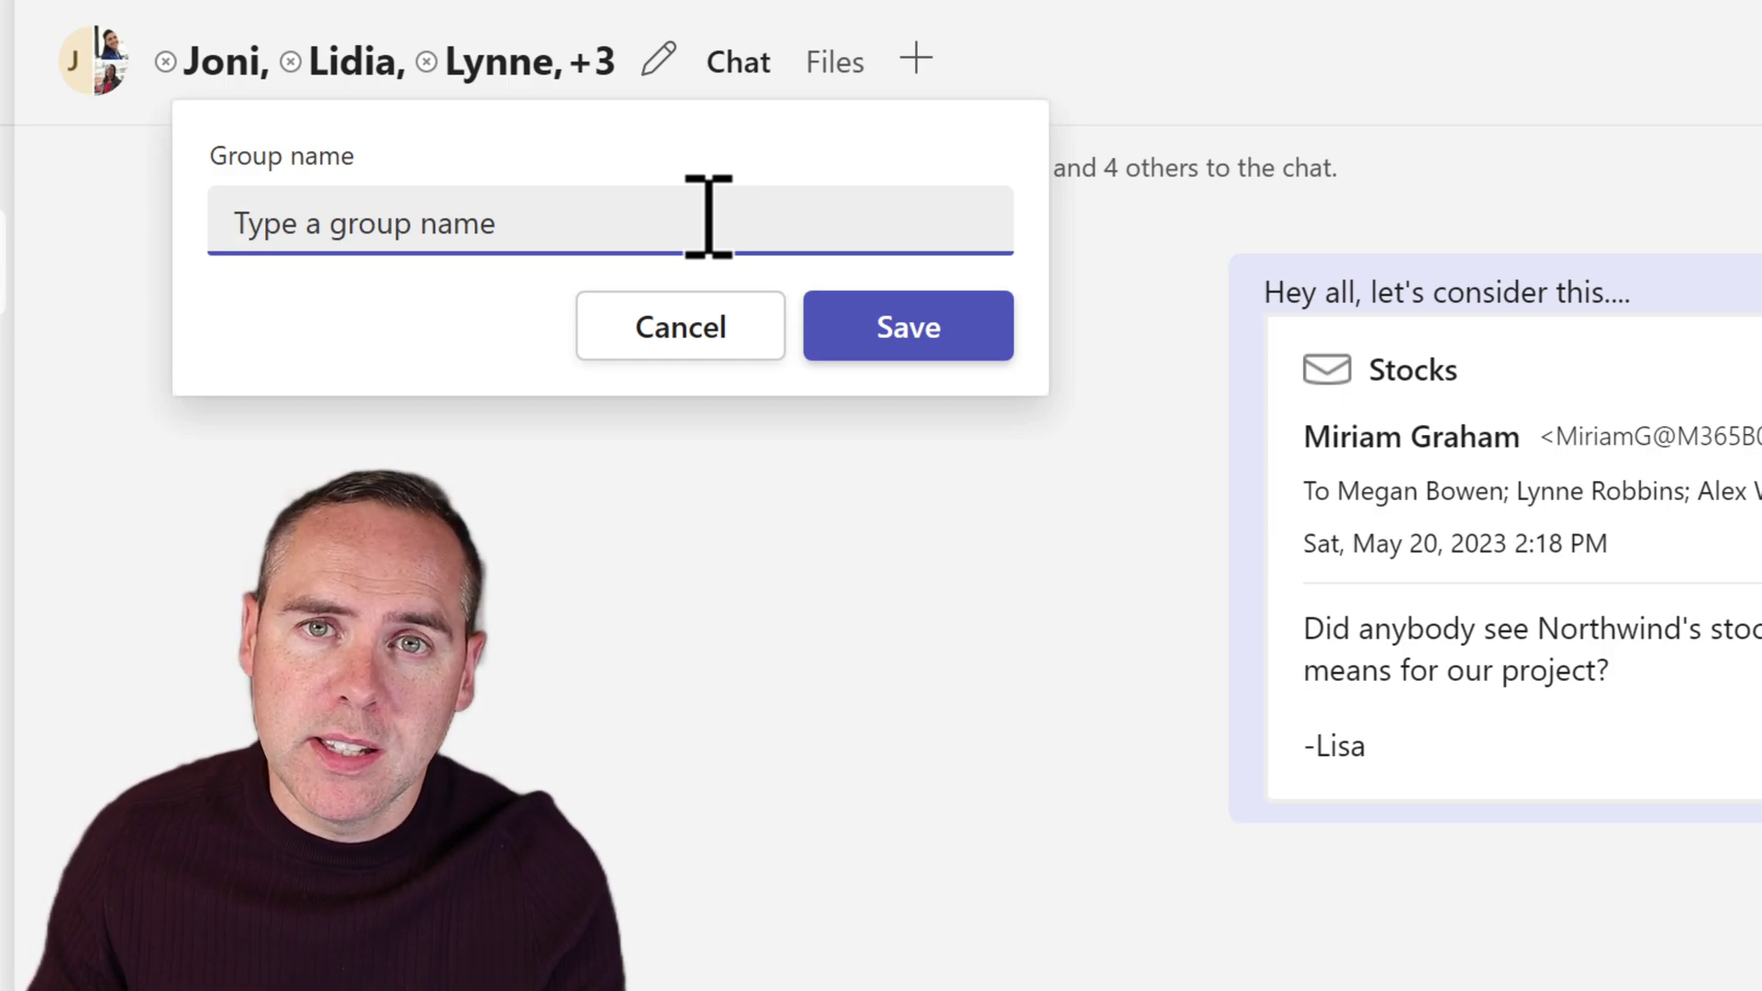
text(Stock Pric)
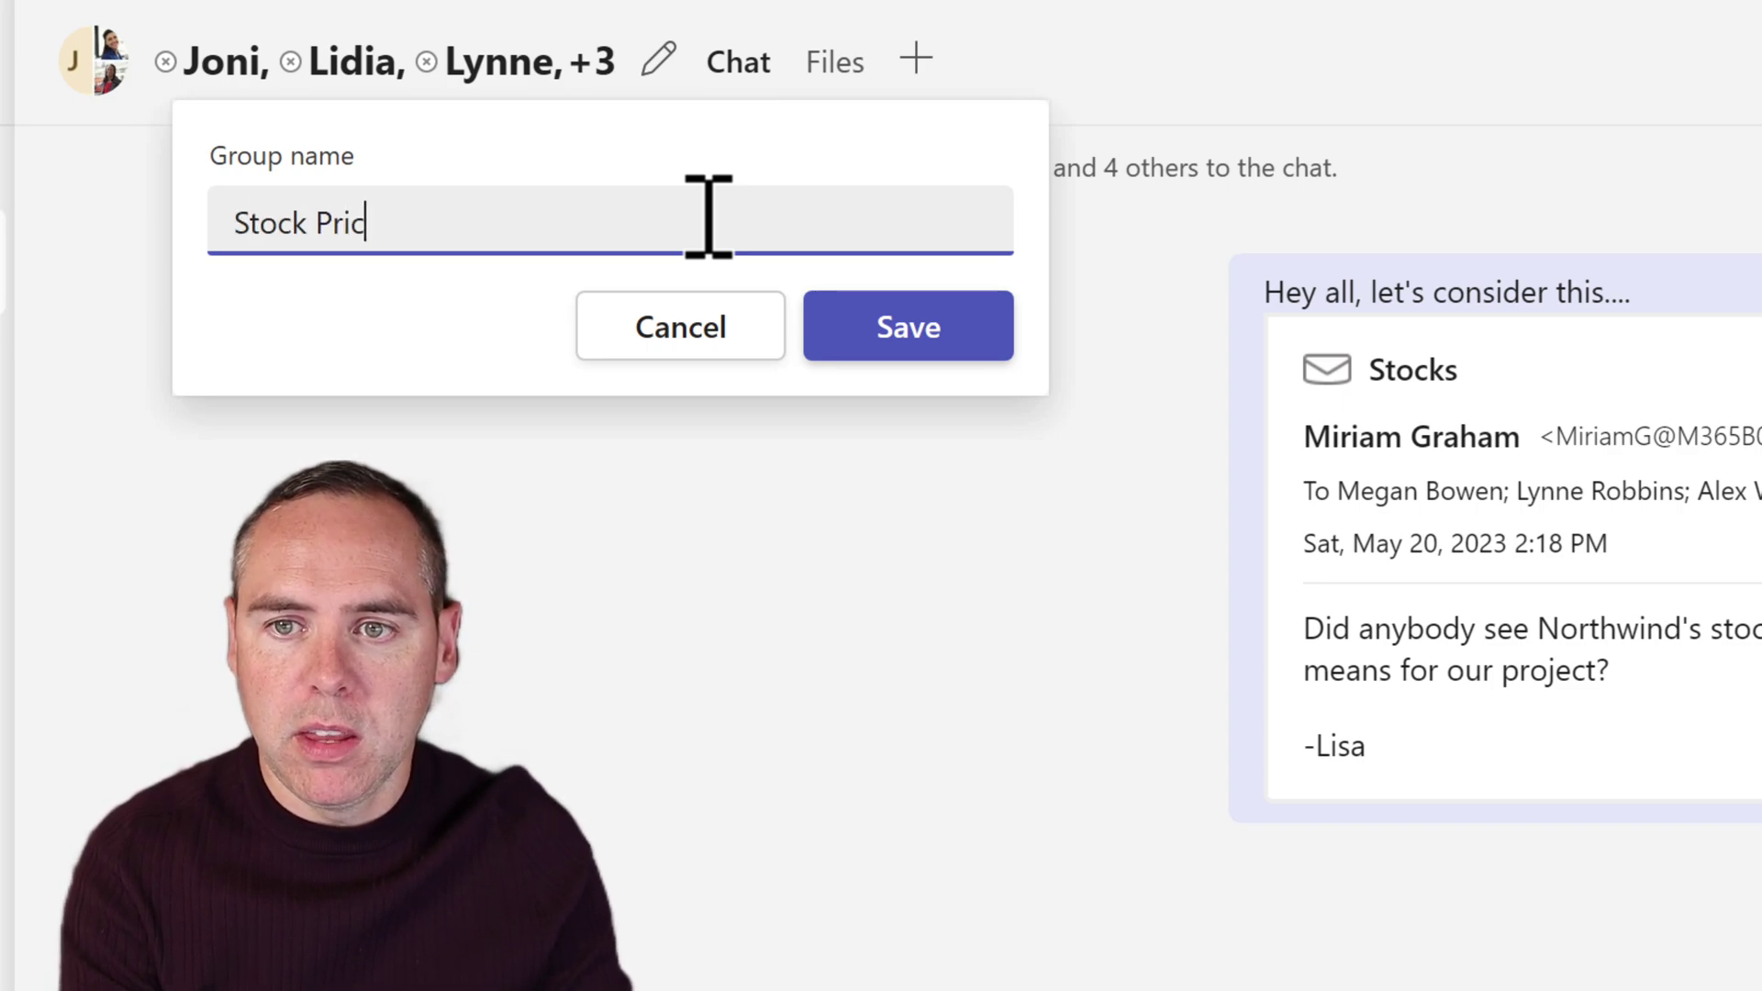
text(e Review)
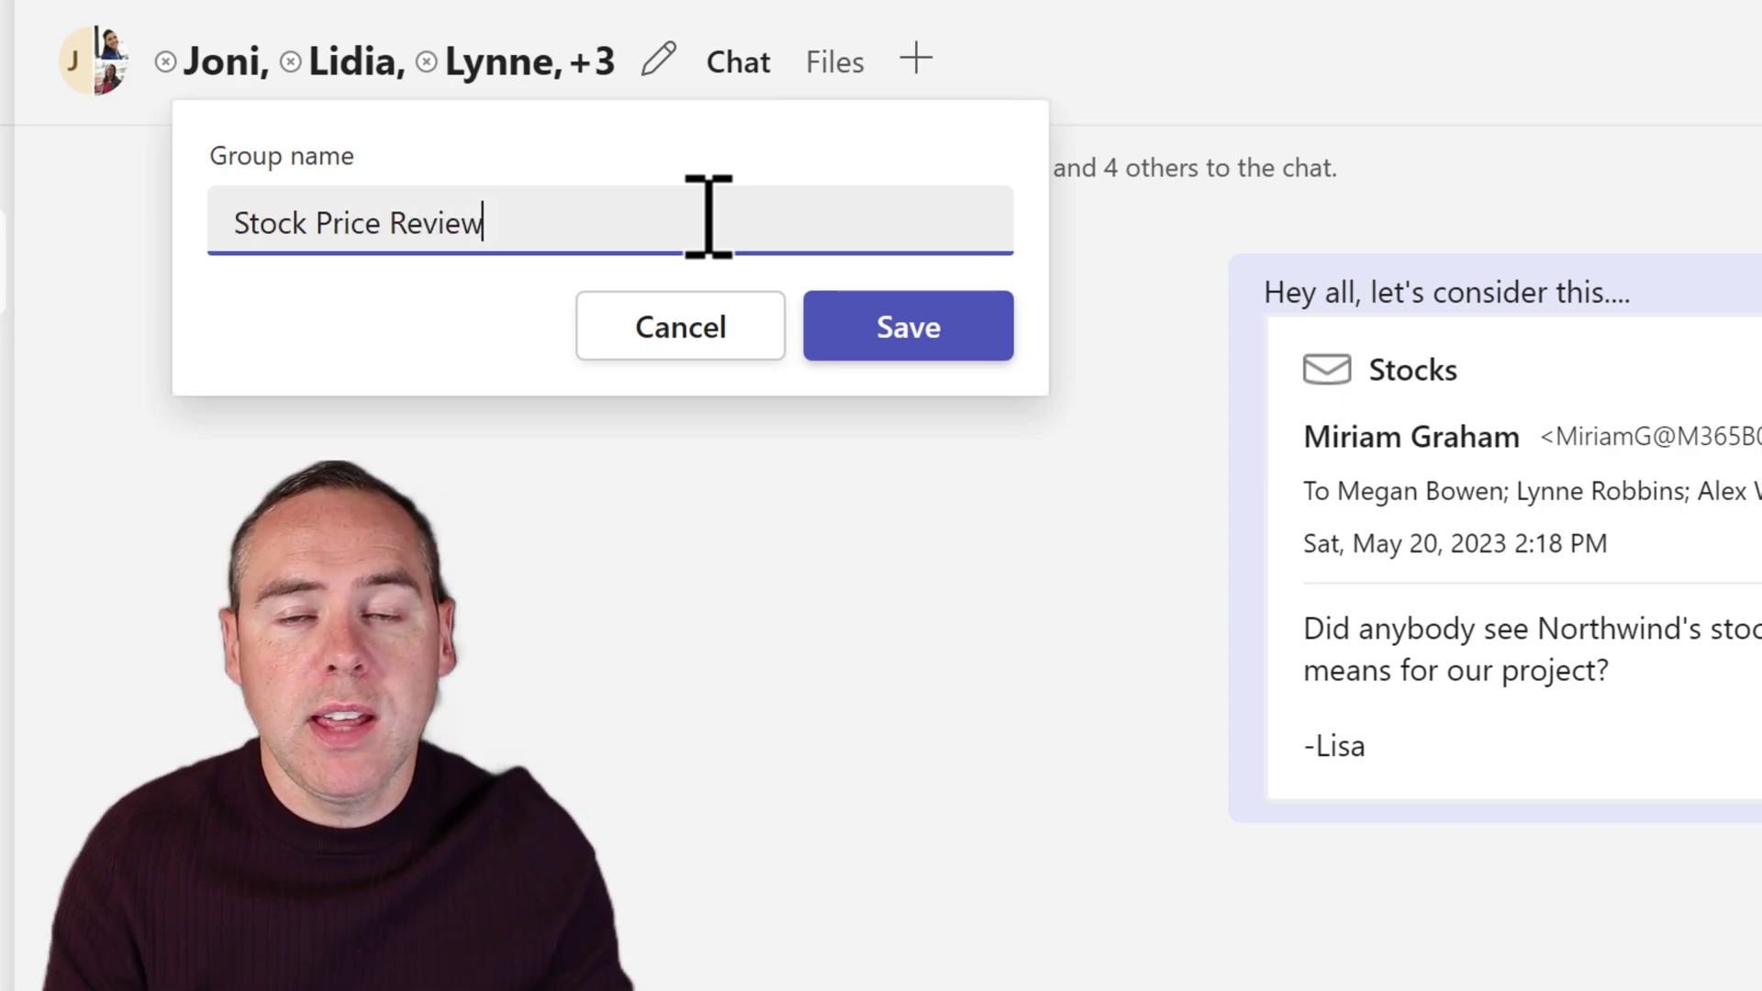
click(847, 346)
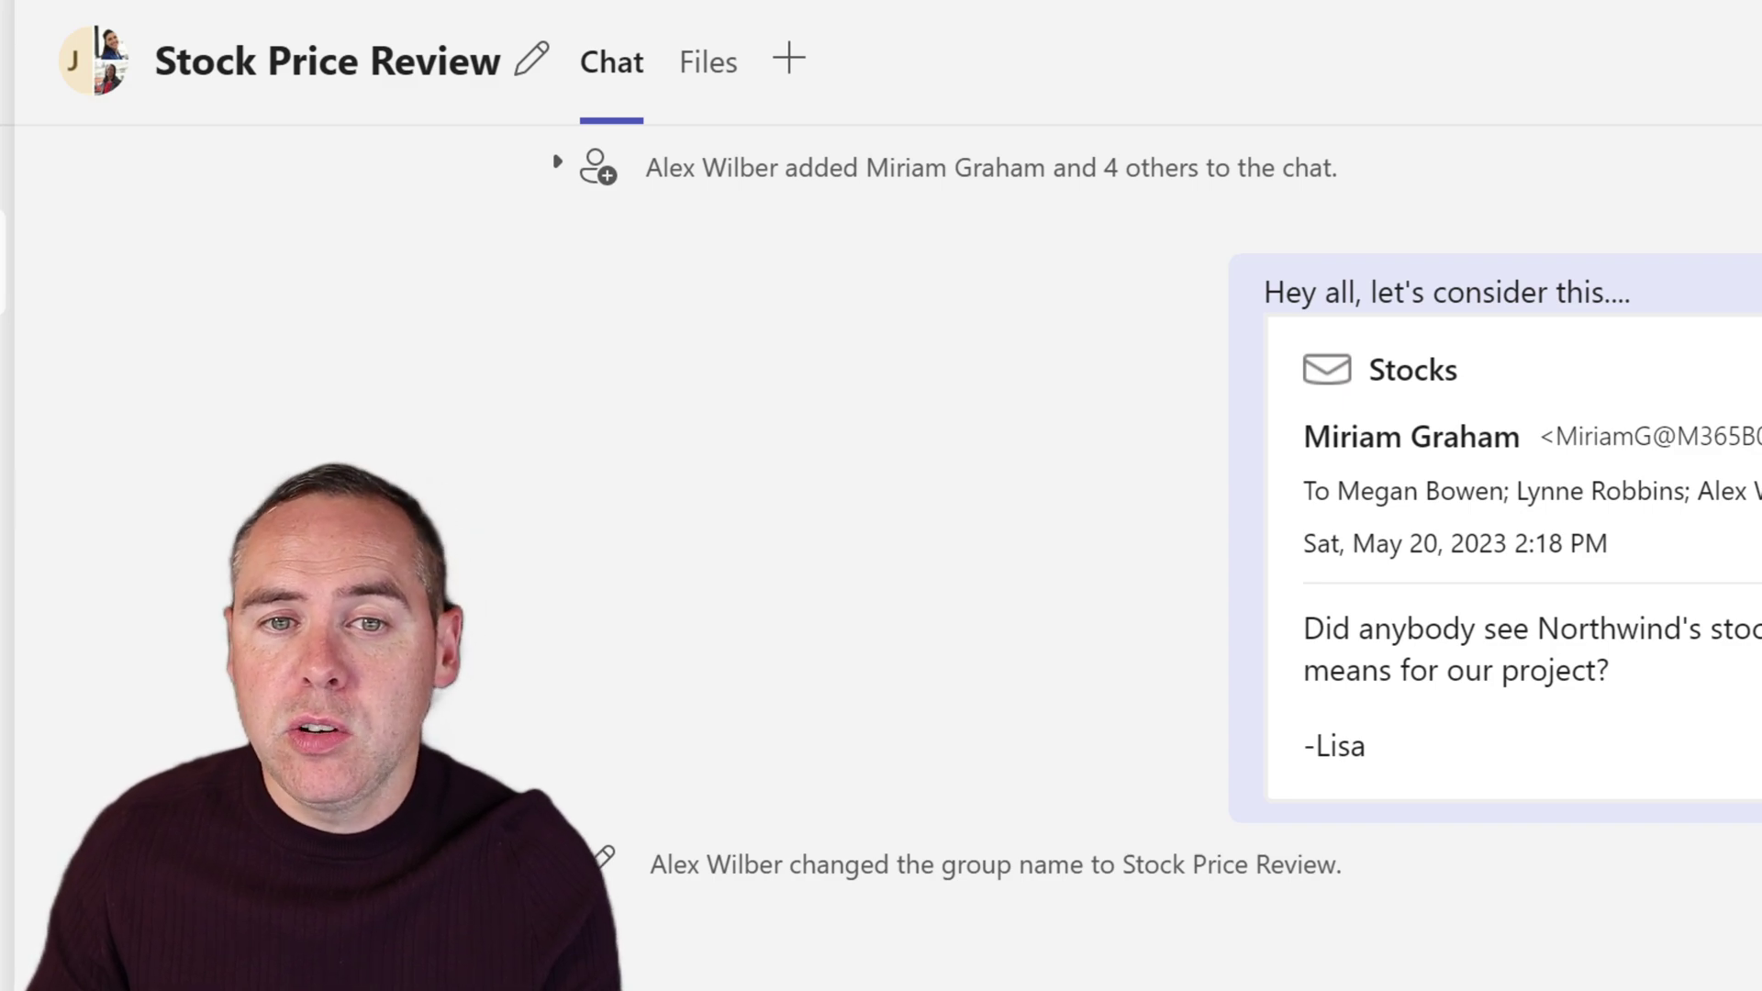
Step: Get the email address of the X1050 Launch Team's General channel in Teams and copy it
click(19, 590)
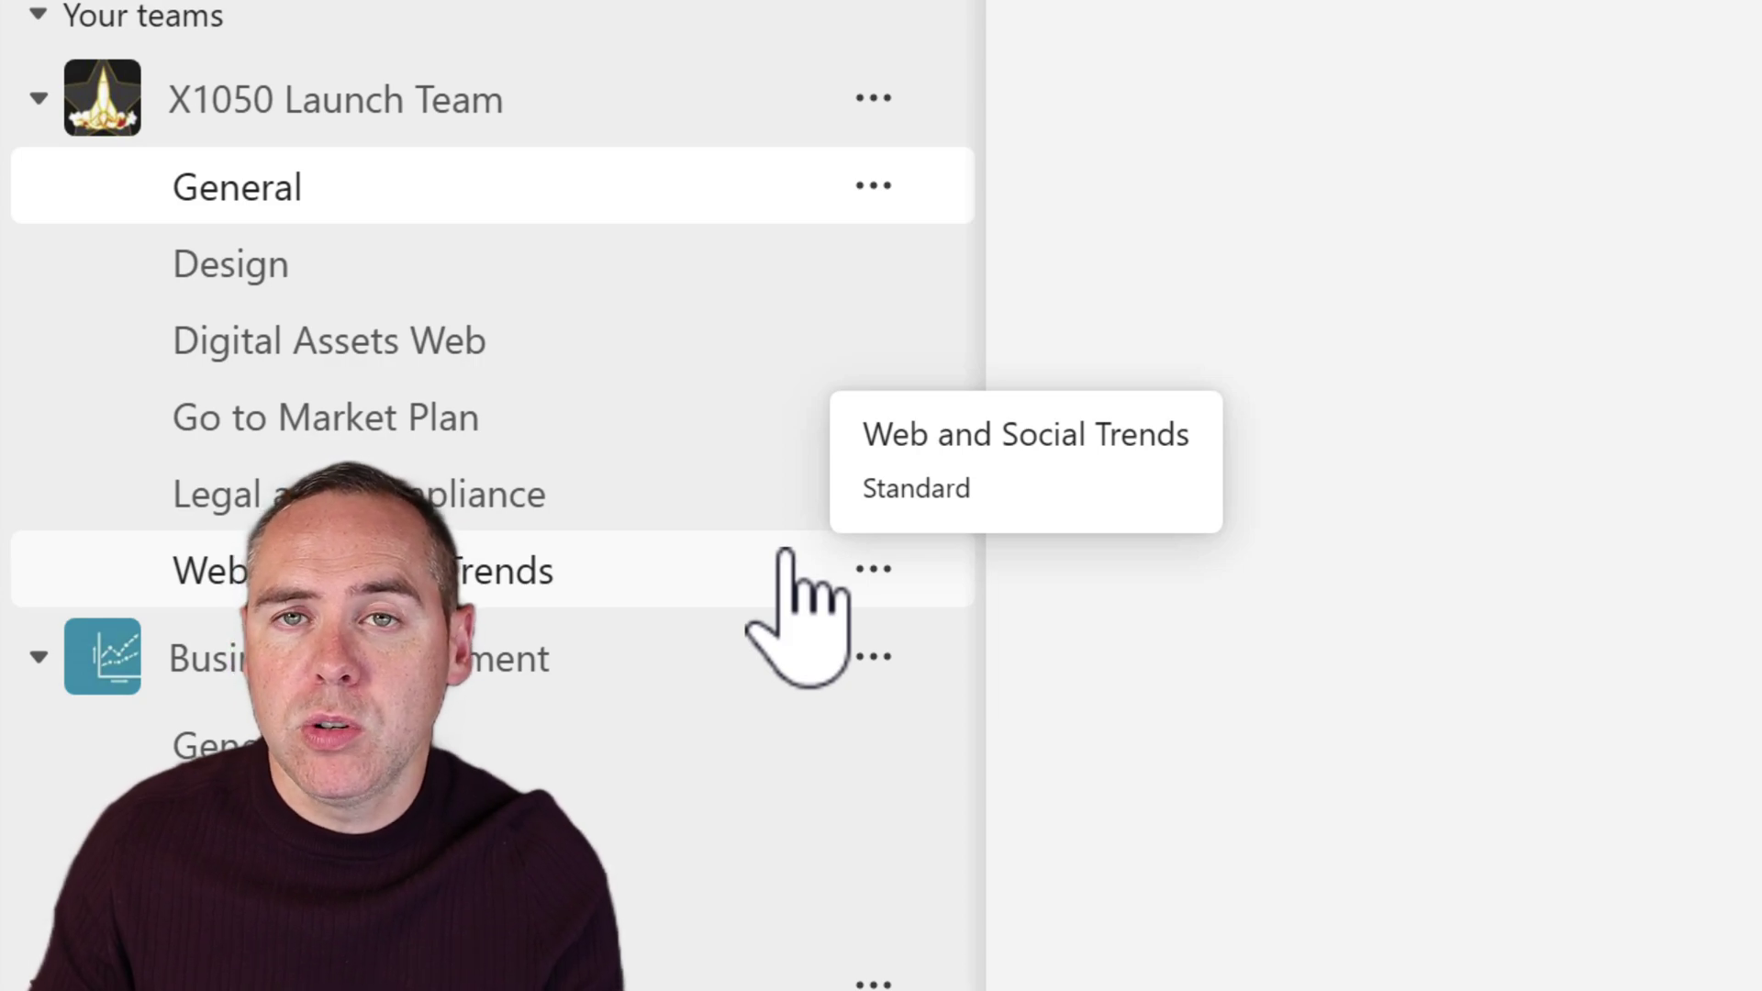
click(854, 179)
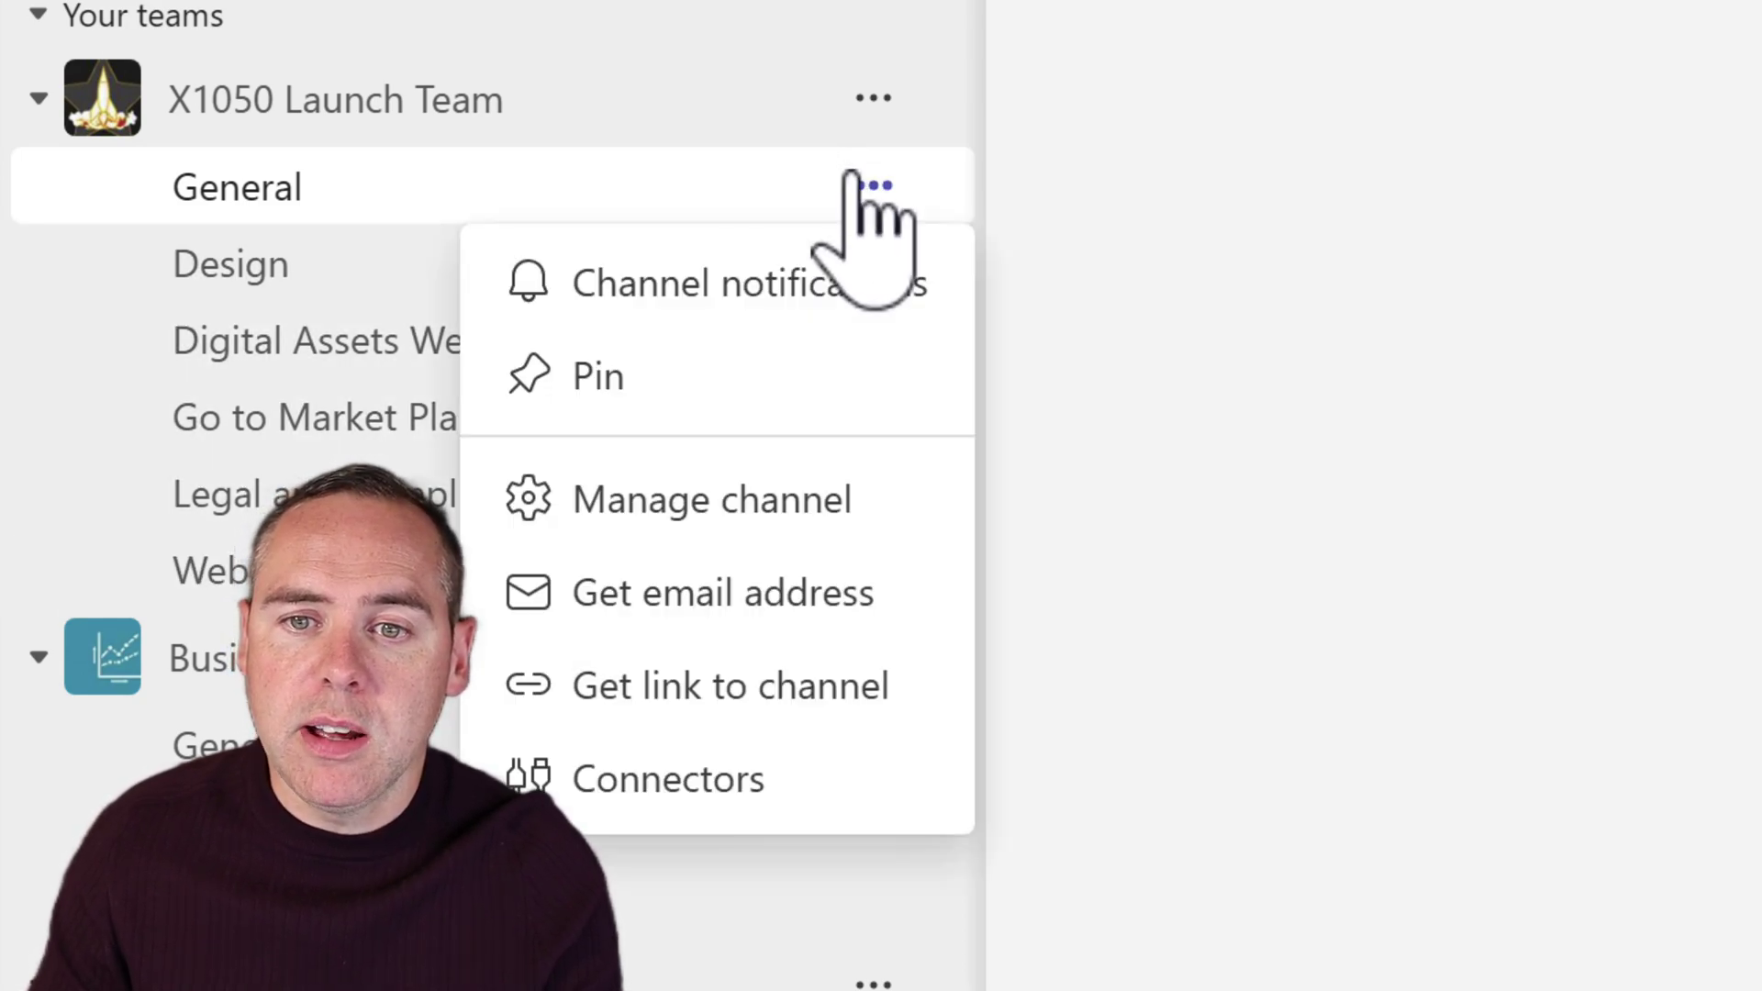
click(809, 601)
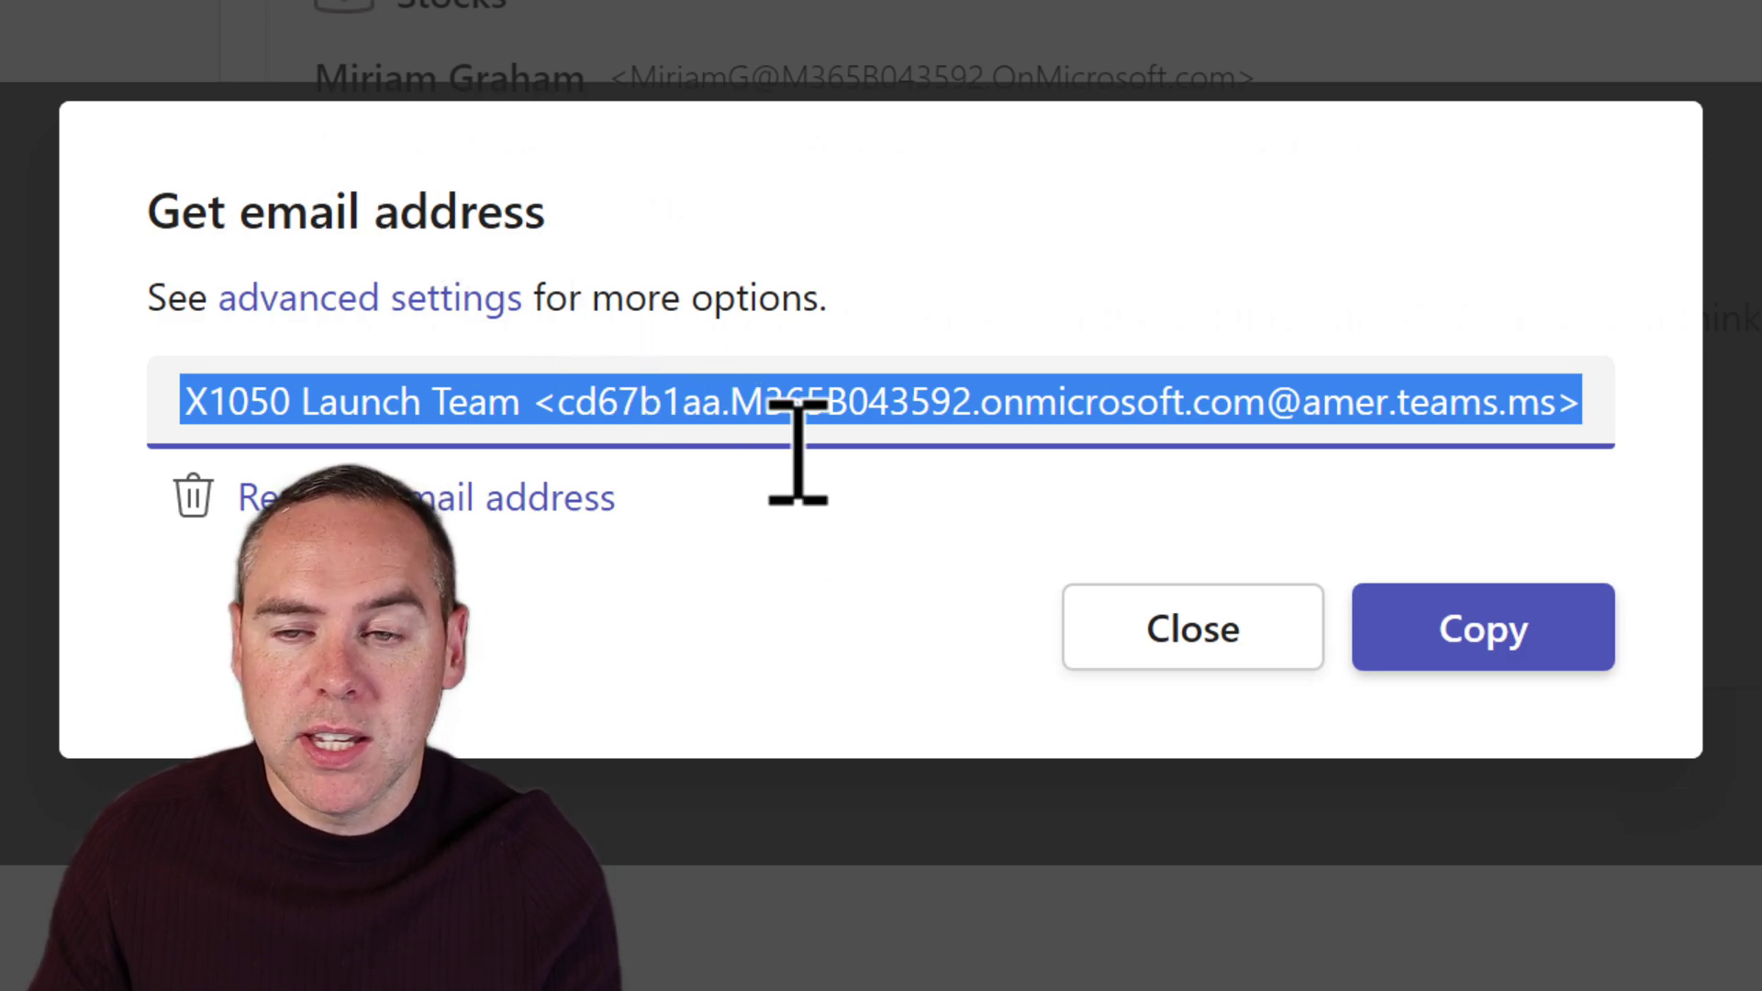
right_click(936, 396)
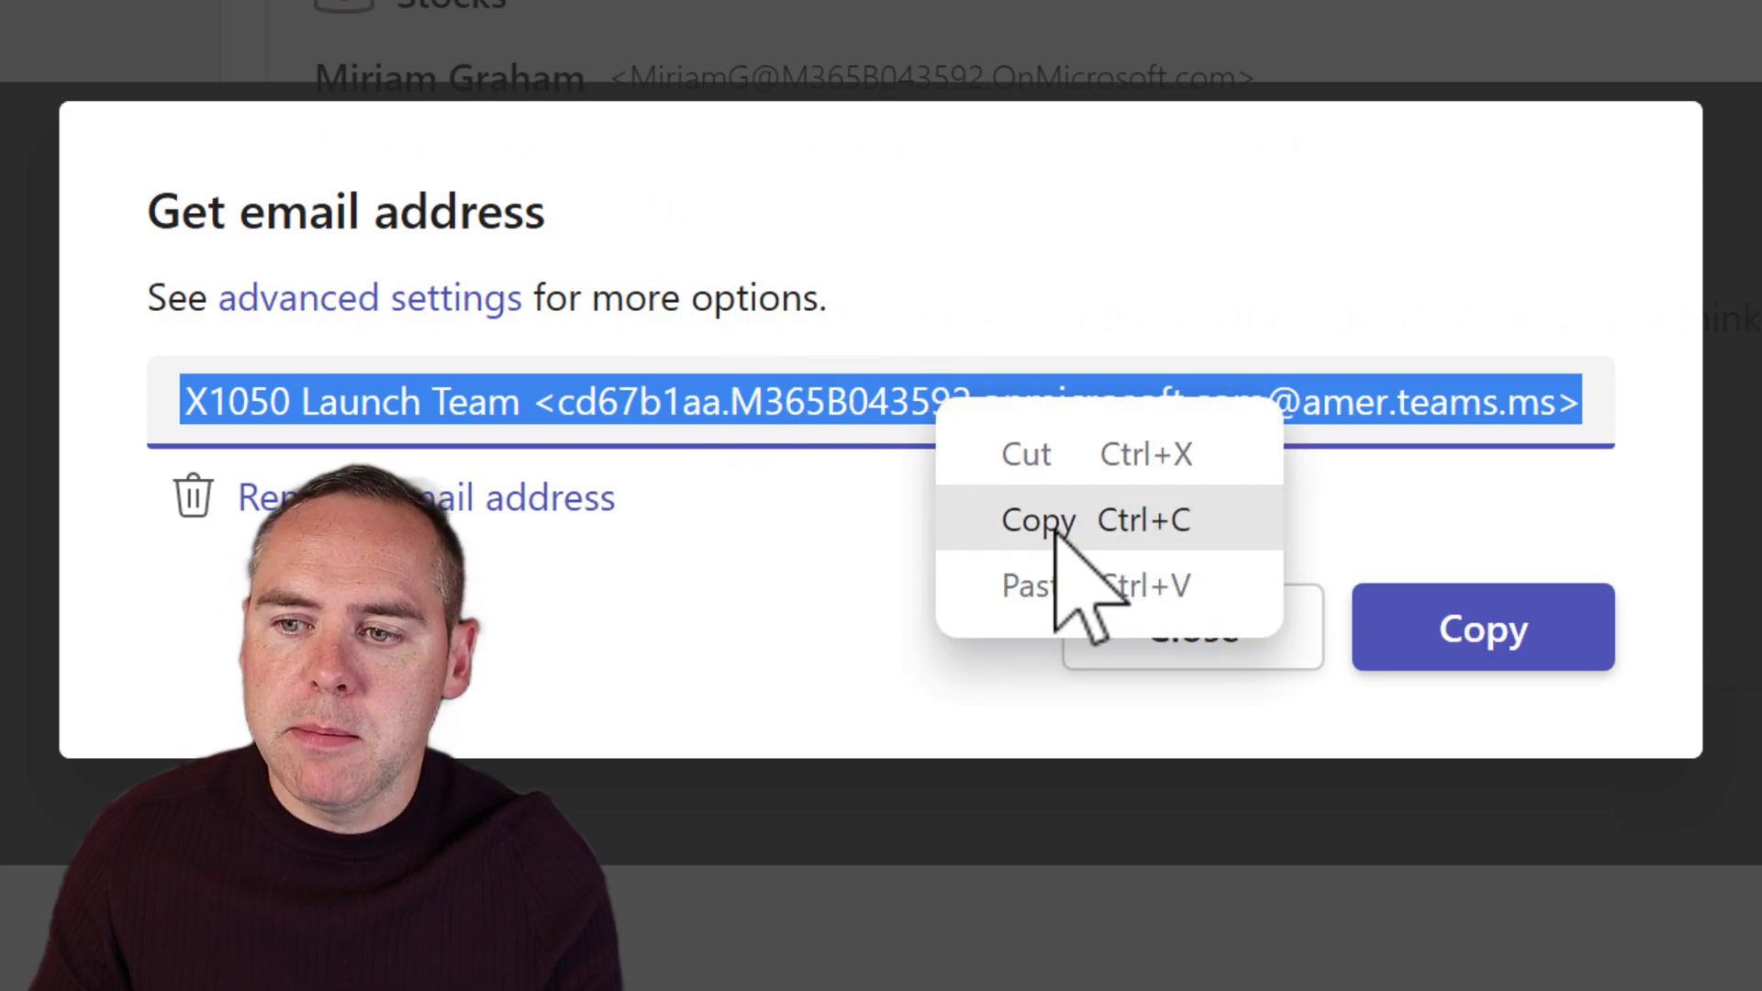
click(1048, 521)
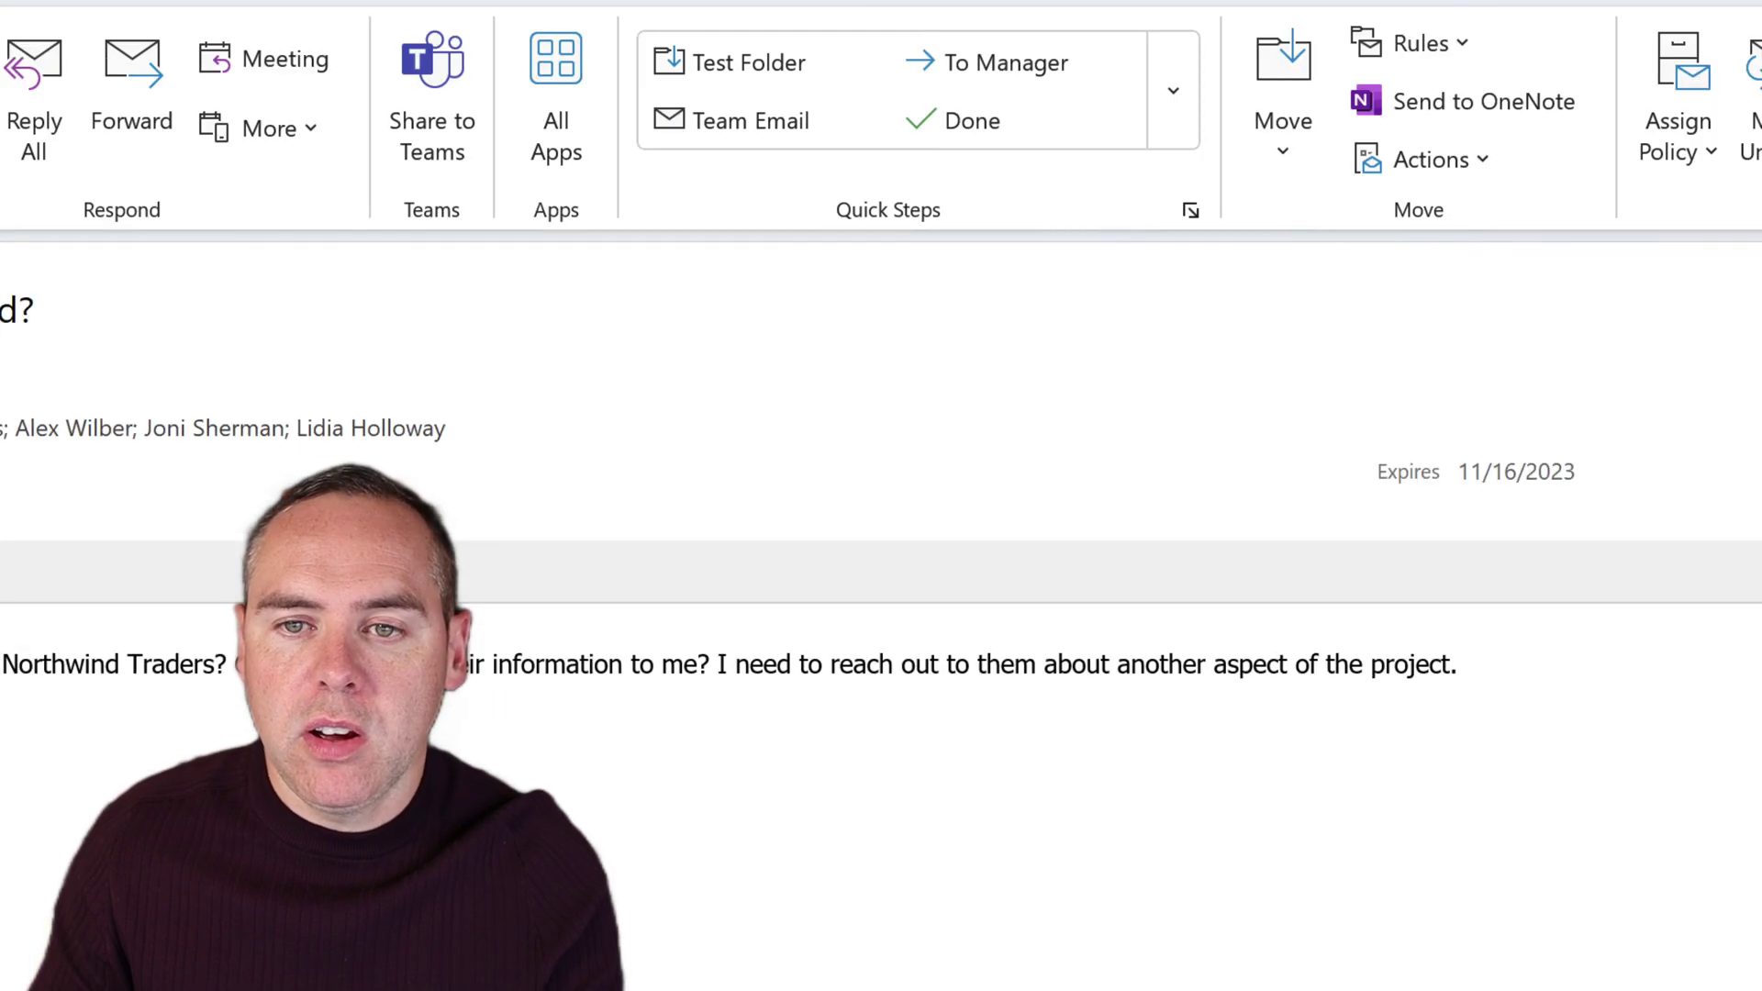
Step: Forward the "Person in charge at Northwind?" email in Outlook, using the copied General channel address as the recipient
click(147, 138)
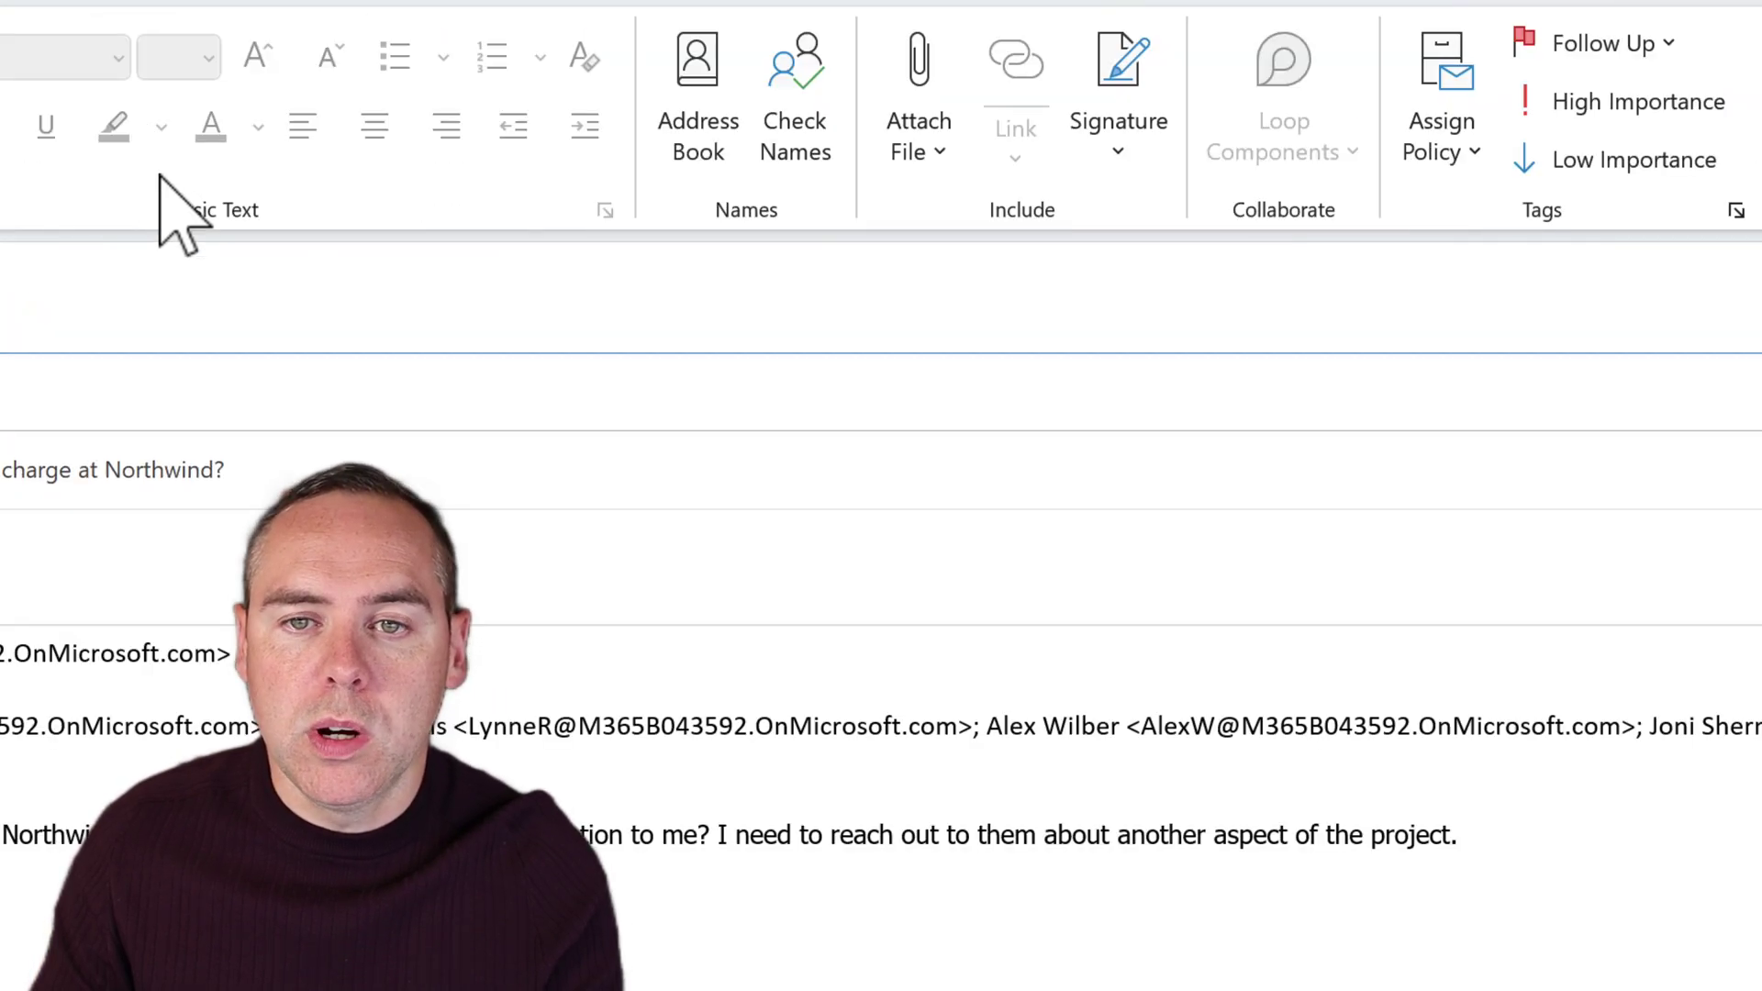
key(ctrl+v)
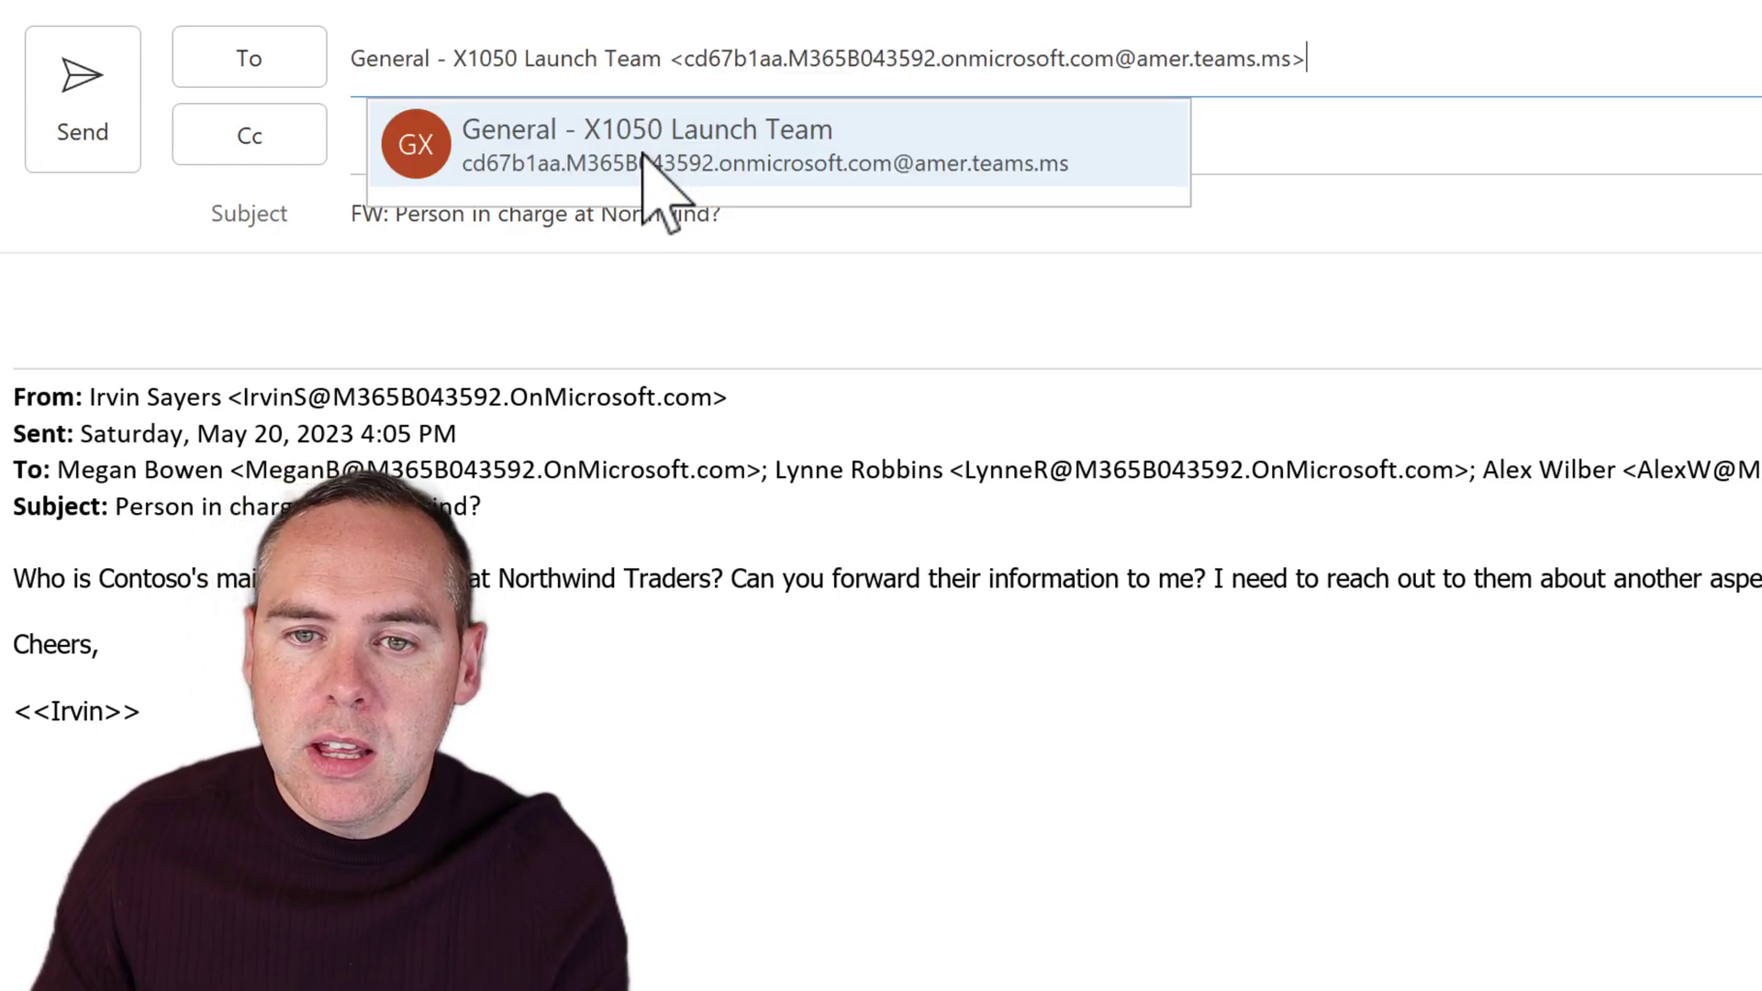
click(645, 151)
Step: Write "Hey all, Does anyone know the contact please? Thanks!" on separate lines above the forwarded email and send it
click(417, 306)
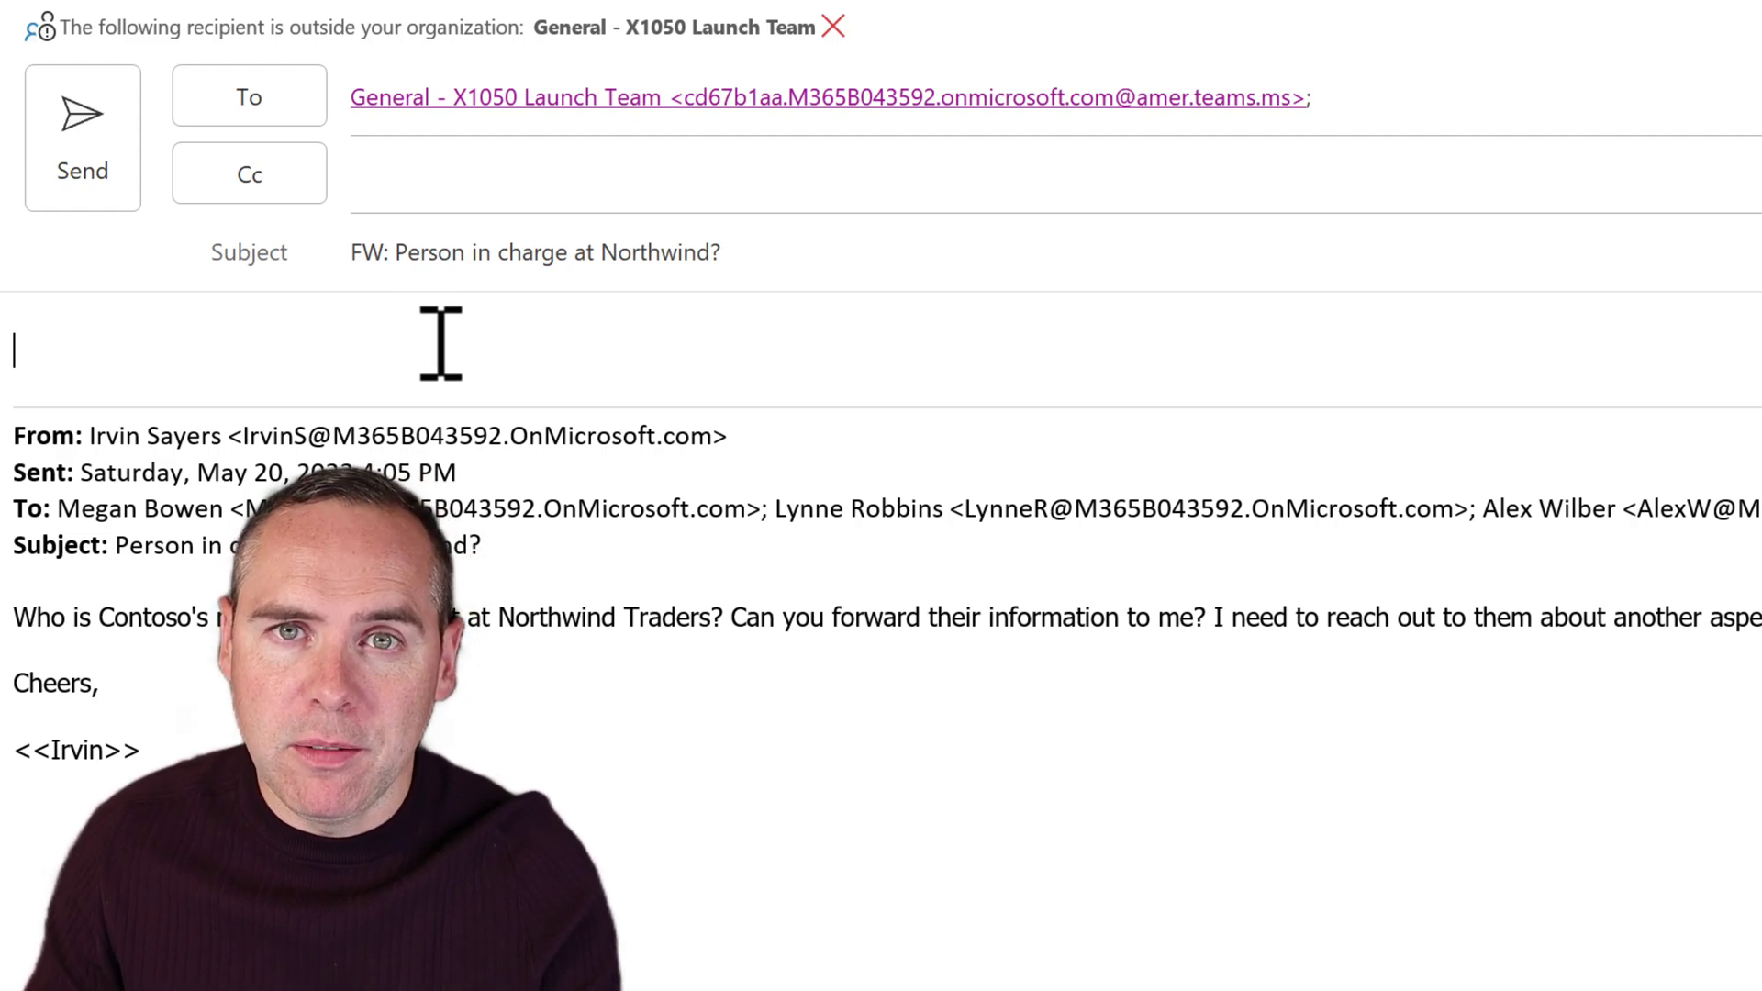
text(Hey all,)
key(Return)
key(Return)
text(Does anyone know the contact please?)
key(Return)
key(Return)
text(Thanks!)
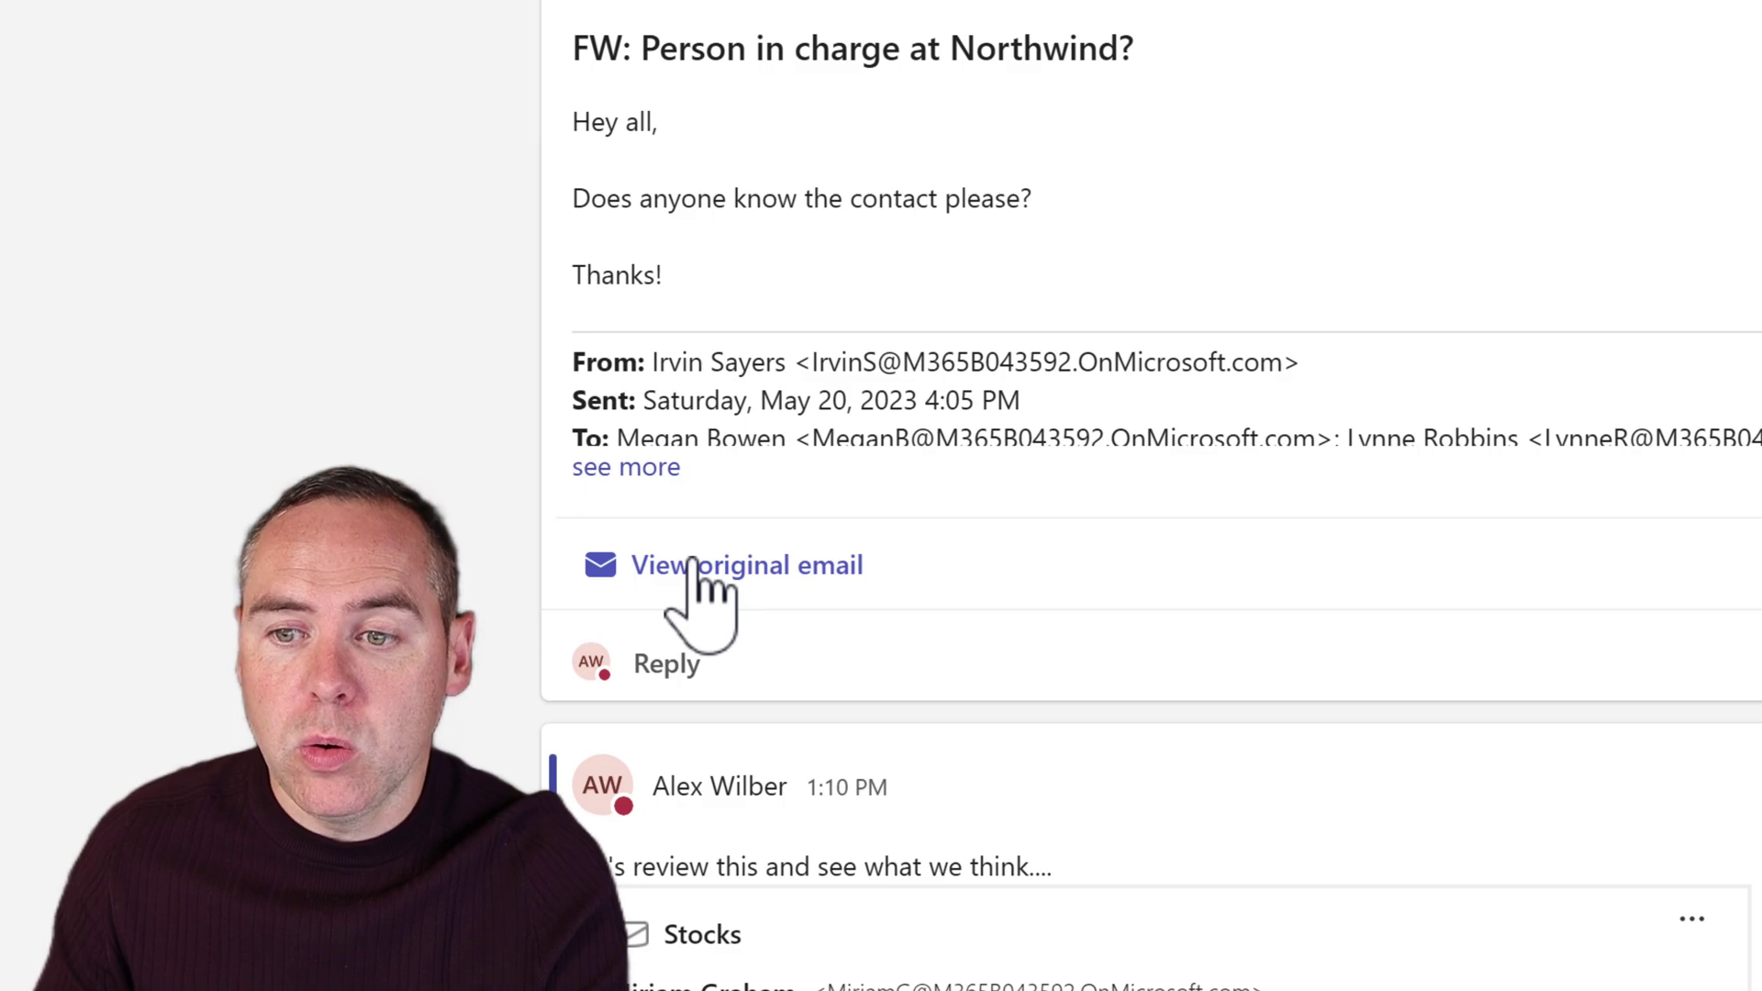
Step: Expand the forwarded email's post in Teams and view the emails stored in the General channel's files
click(643, 470)
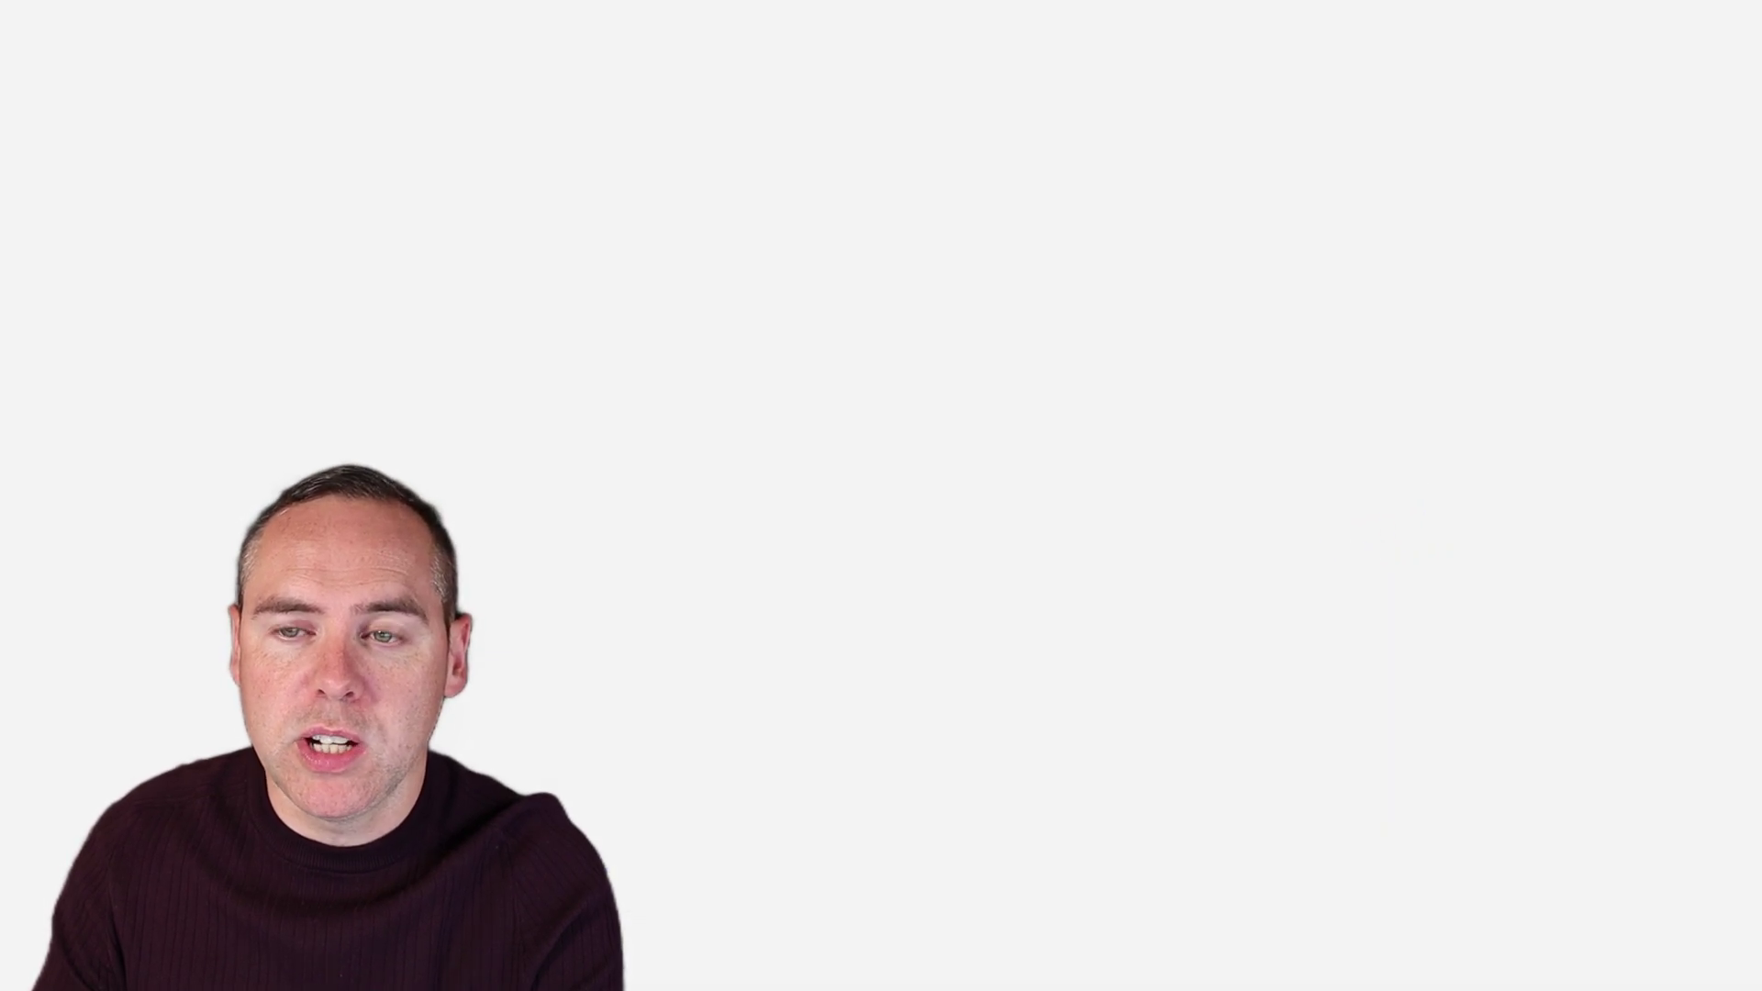
click(229, 120)
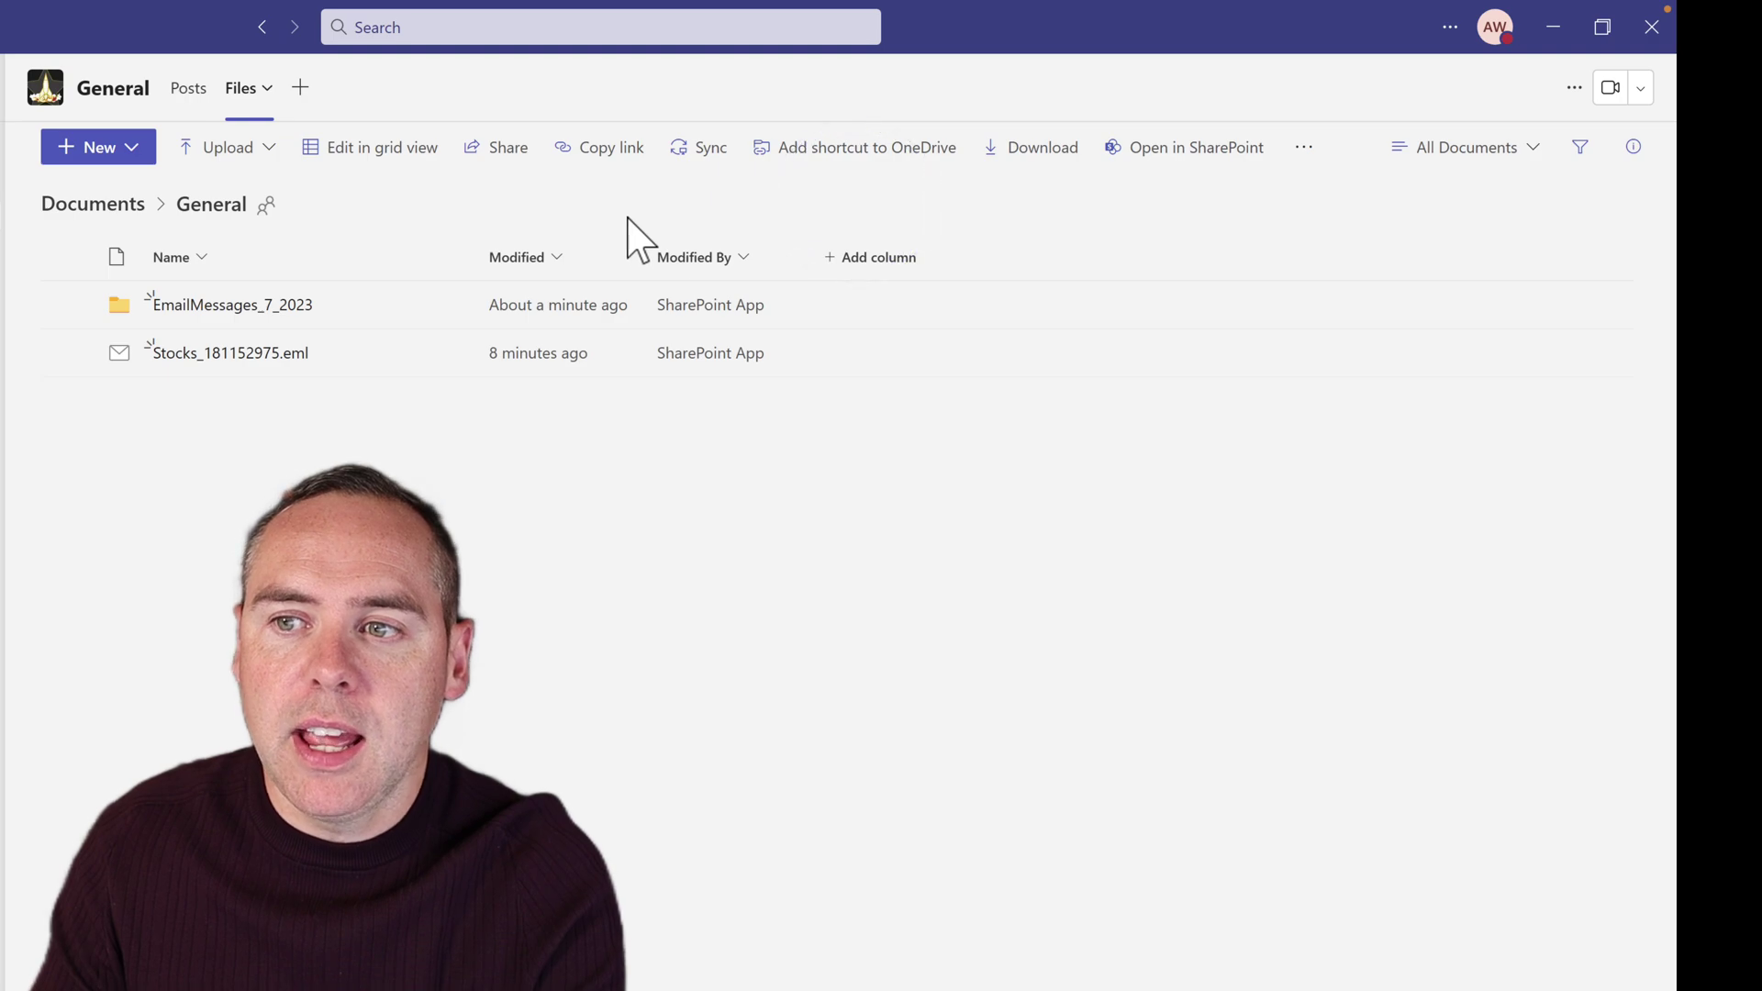
click(1187, 174)
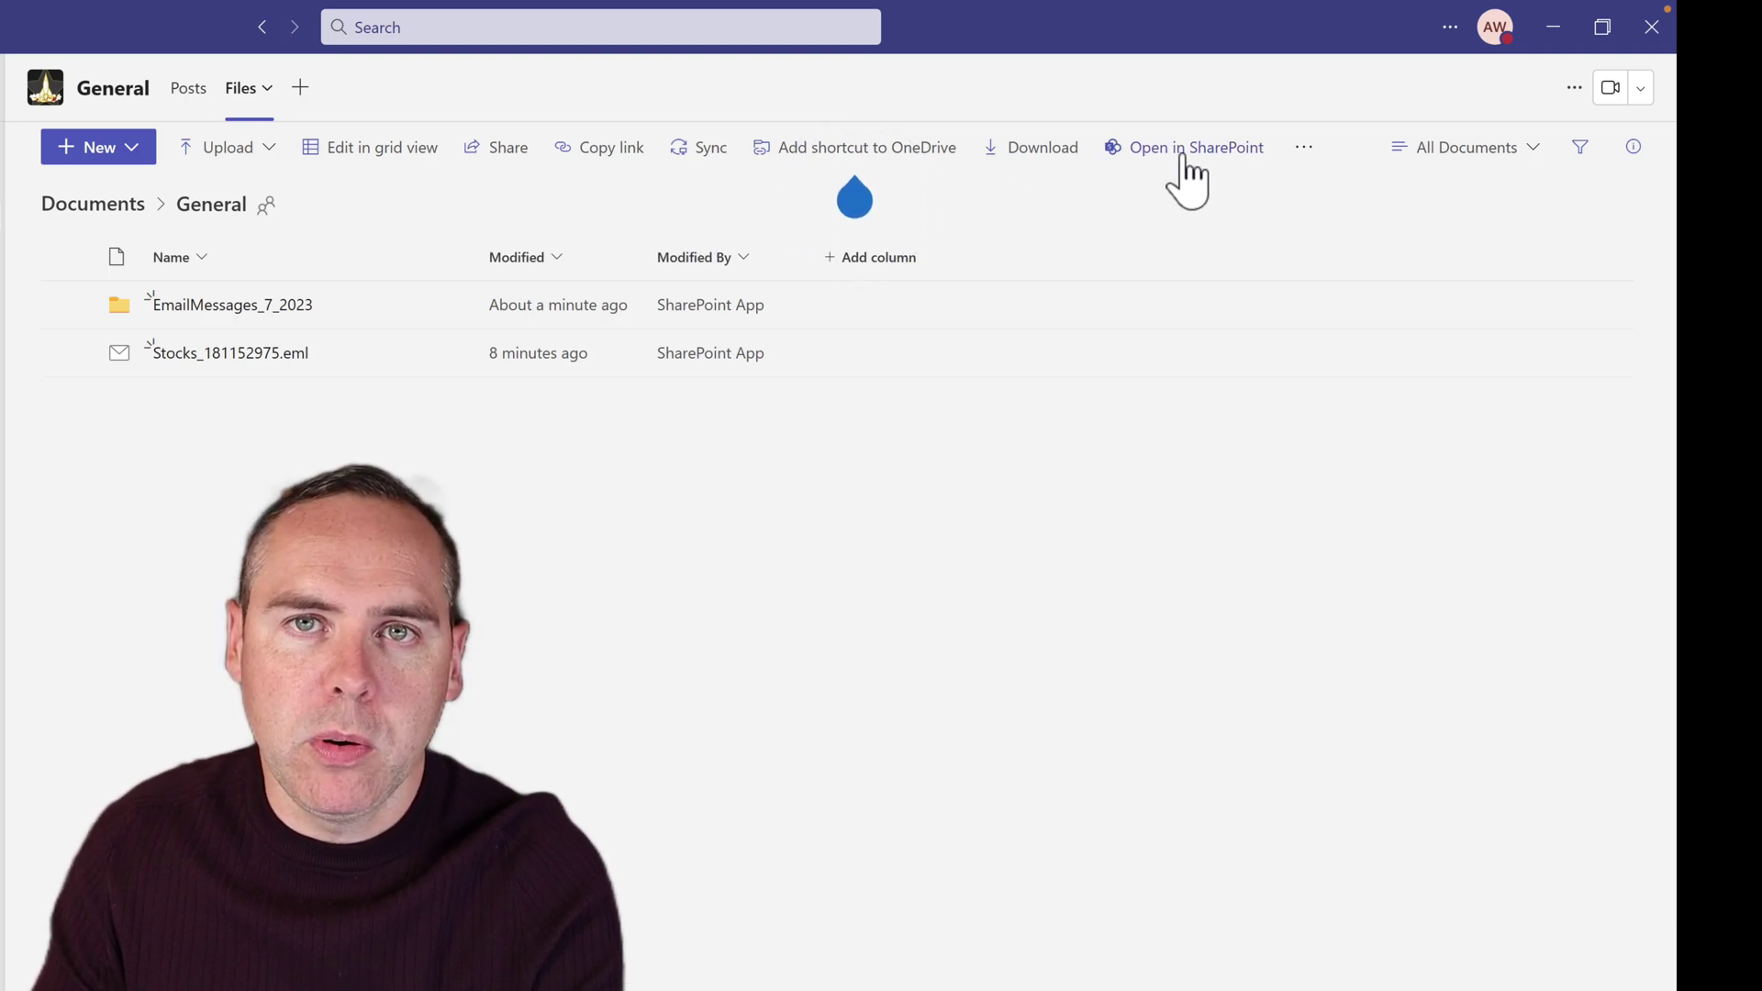
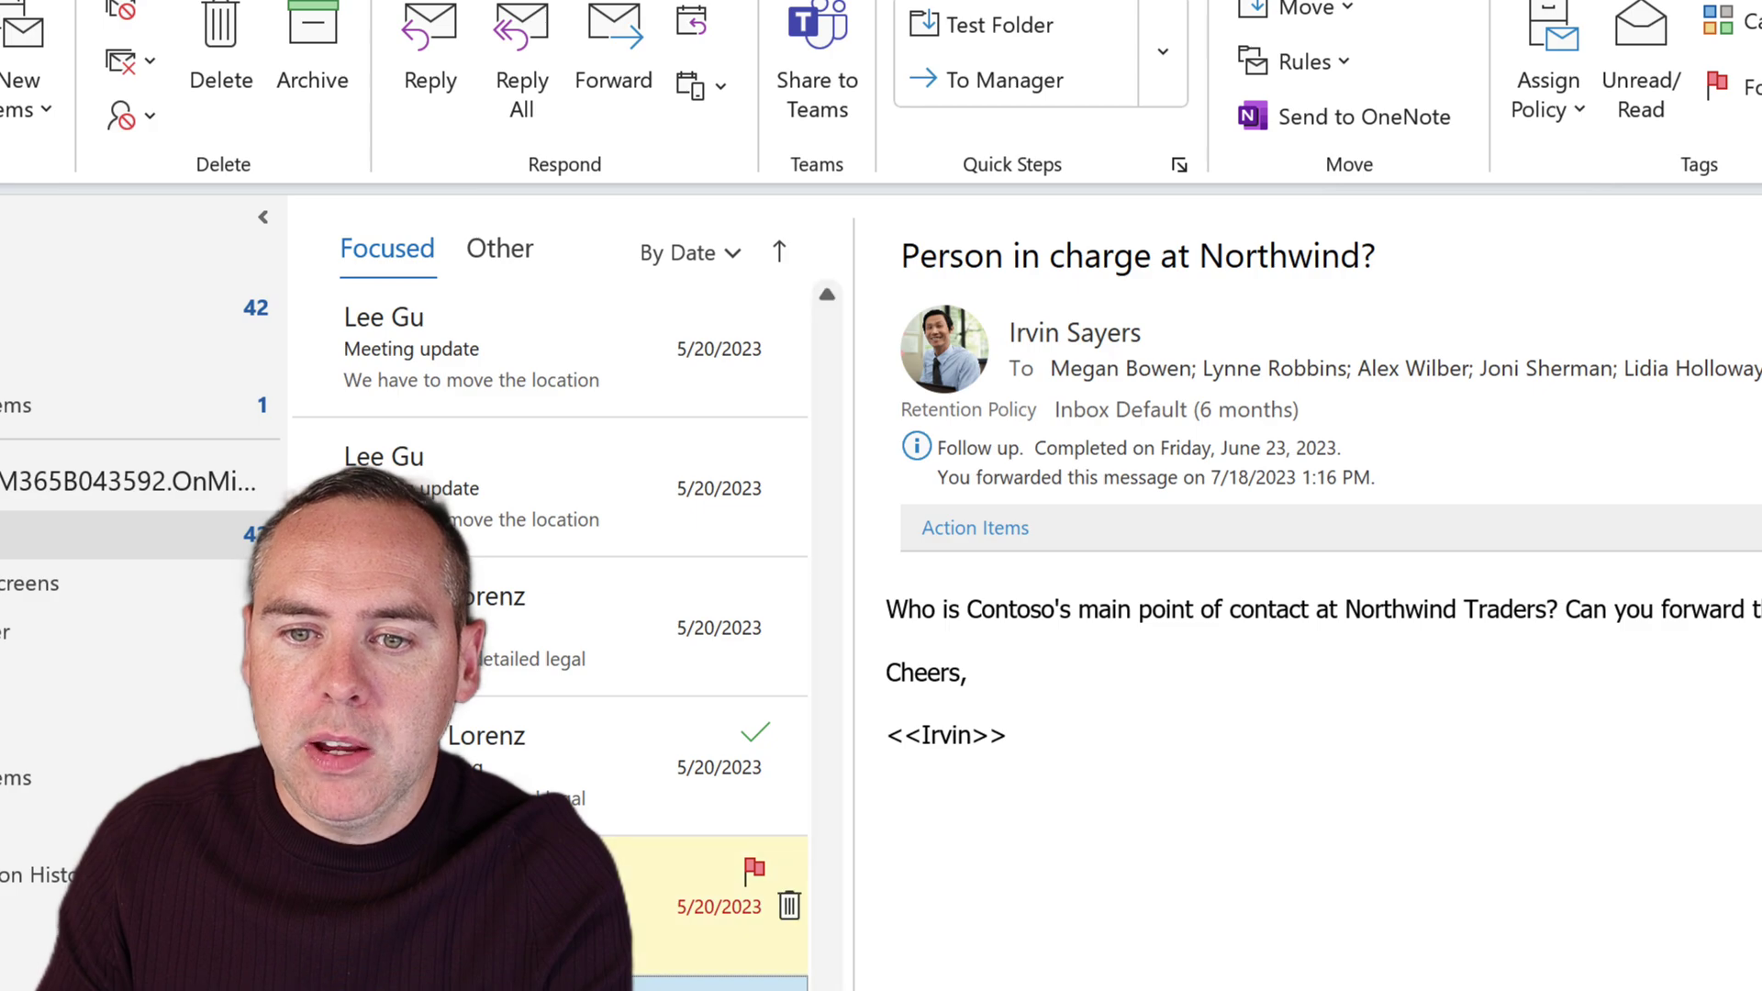
Step: Open the completed Contract signing email in Outlook and save it to the "General - X1050 Launch Team" folder in the synced Contoso OneDrive
click(643, 770)
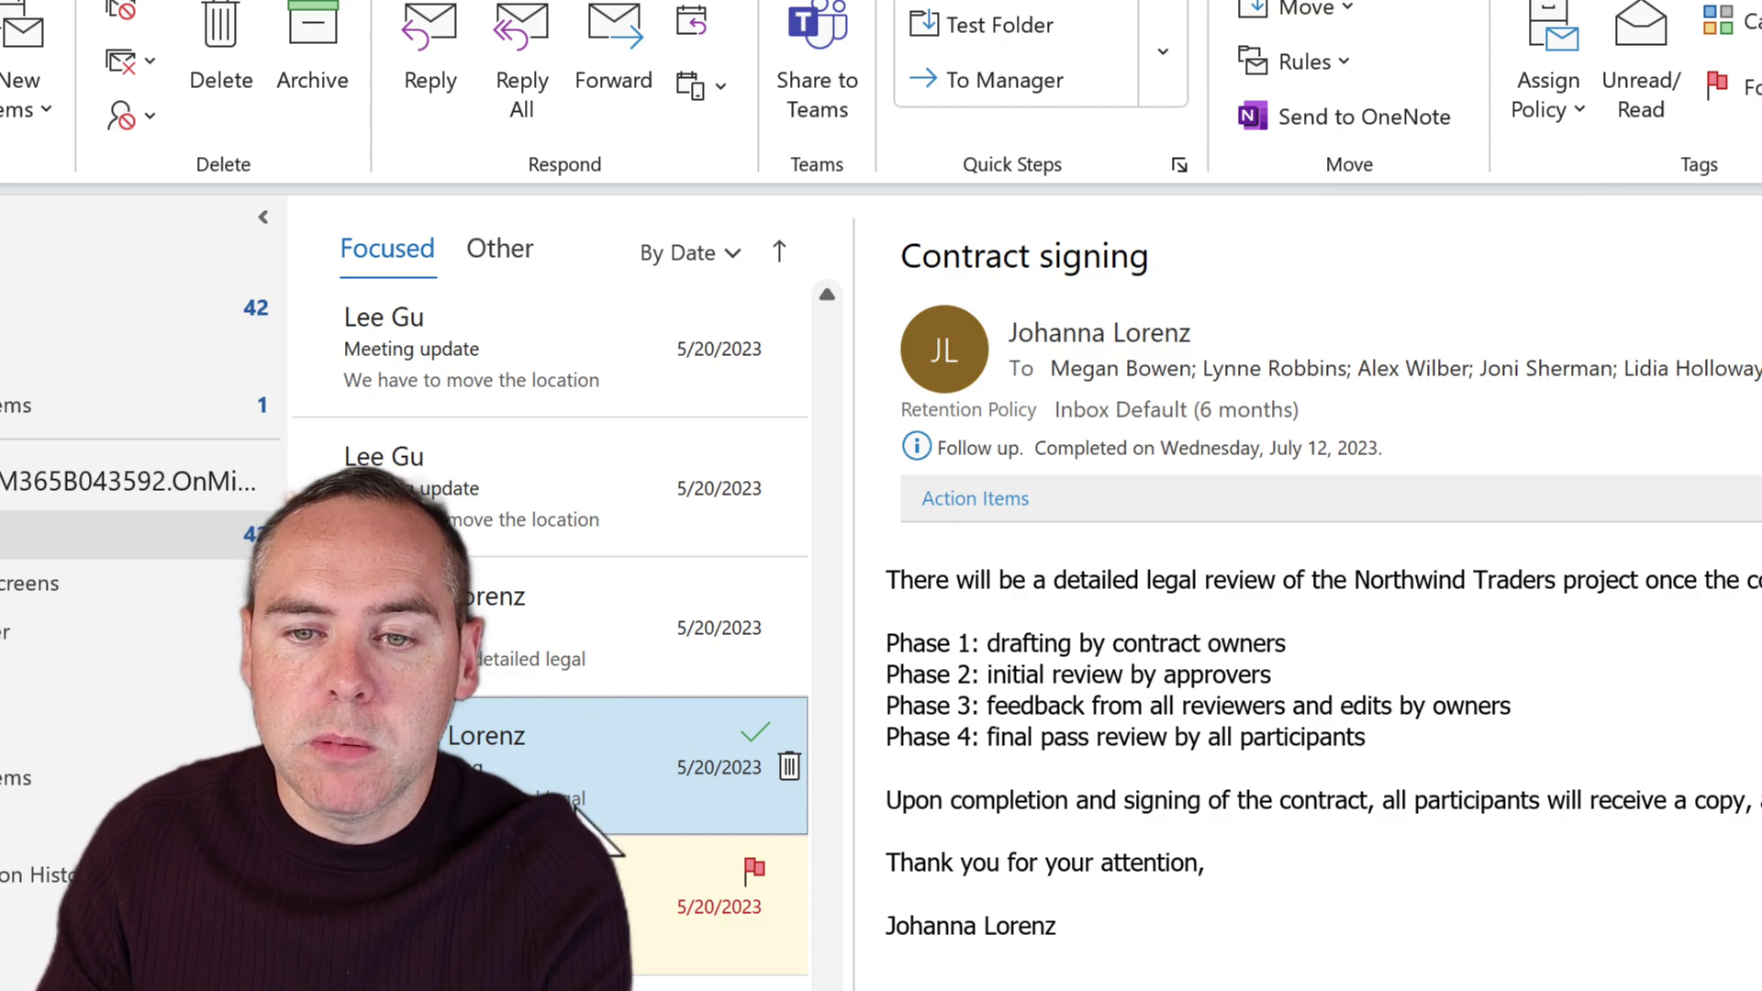
double_click(576, 803)
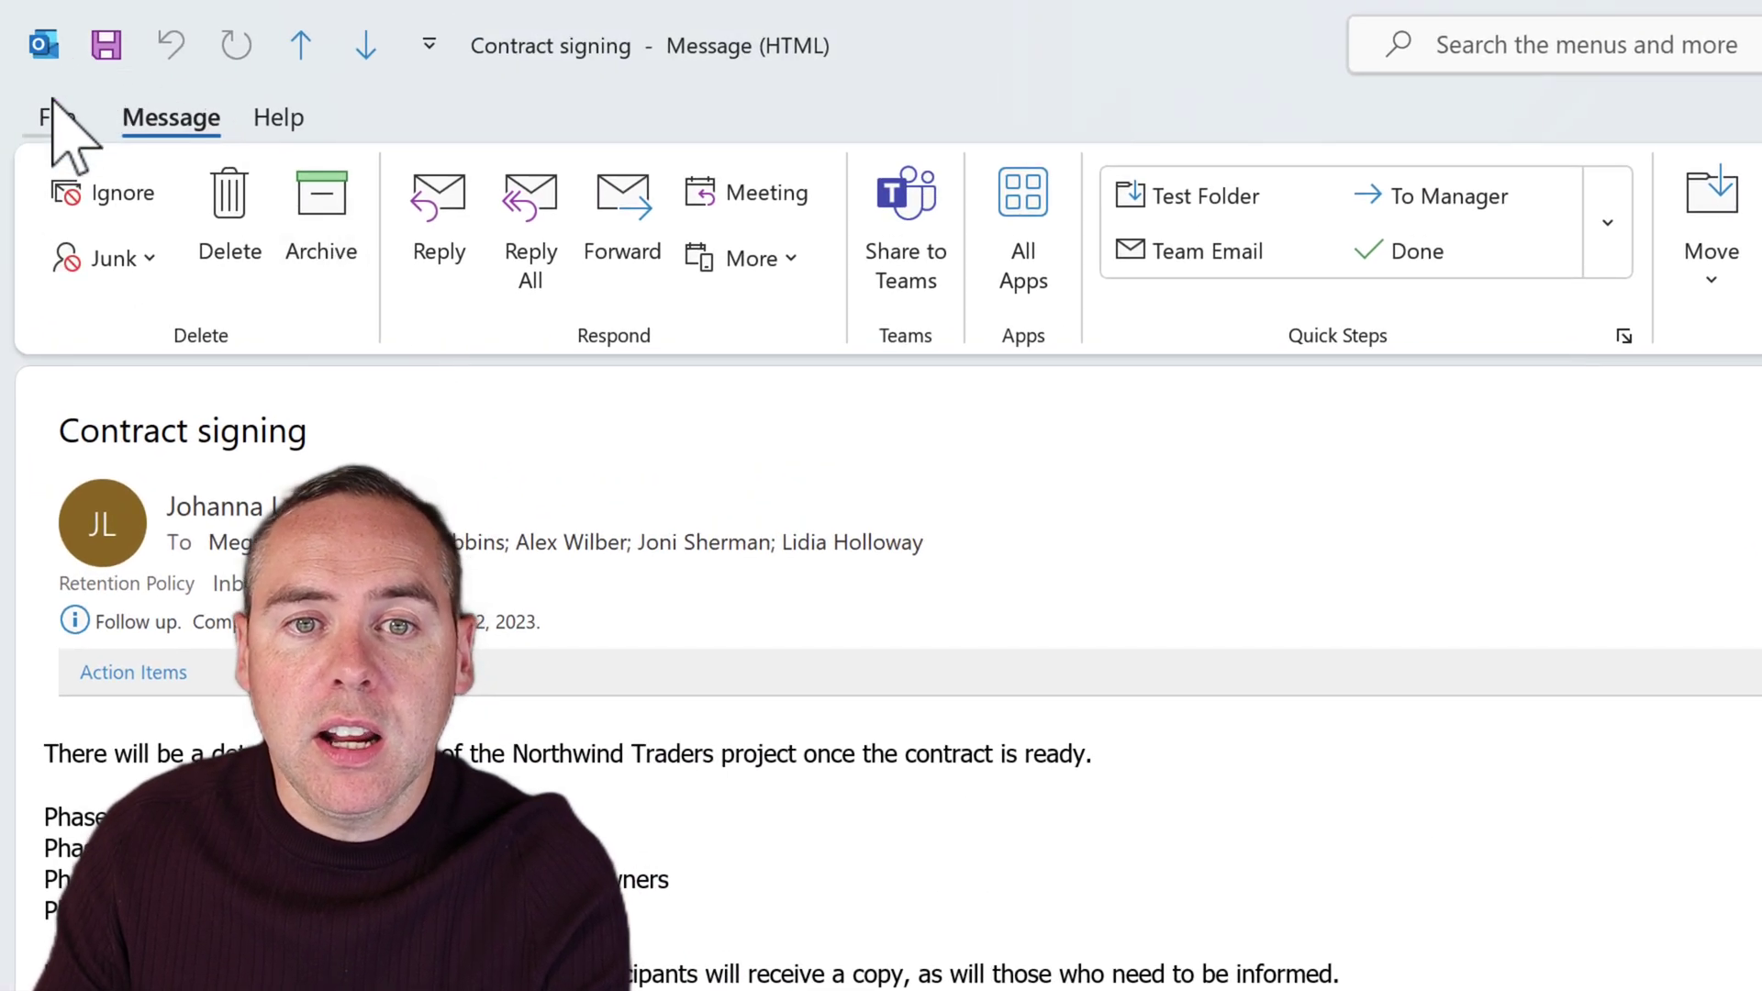
click(55, 117)
key(Escape)
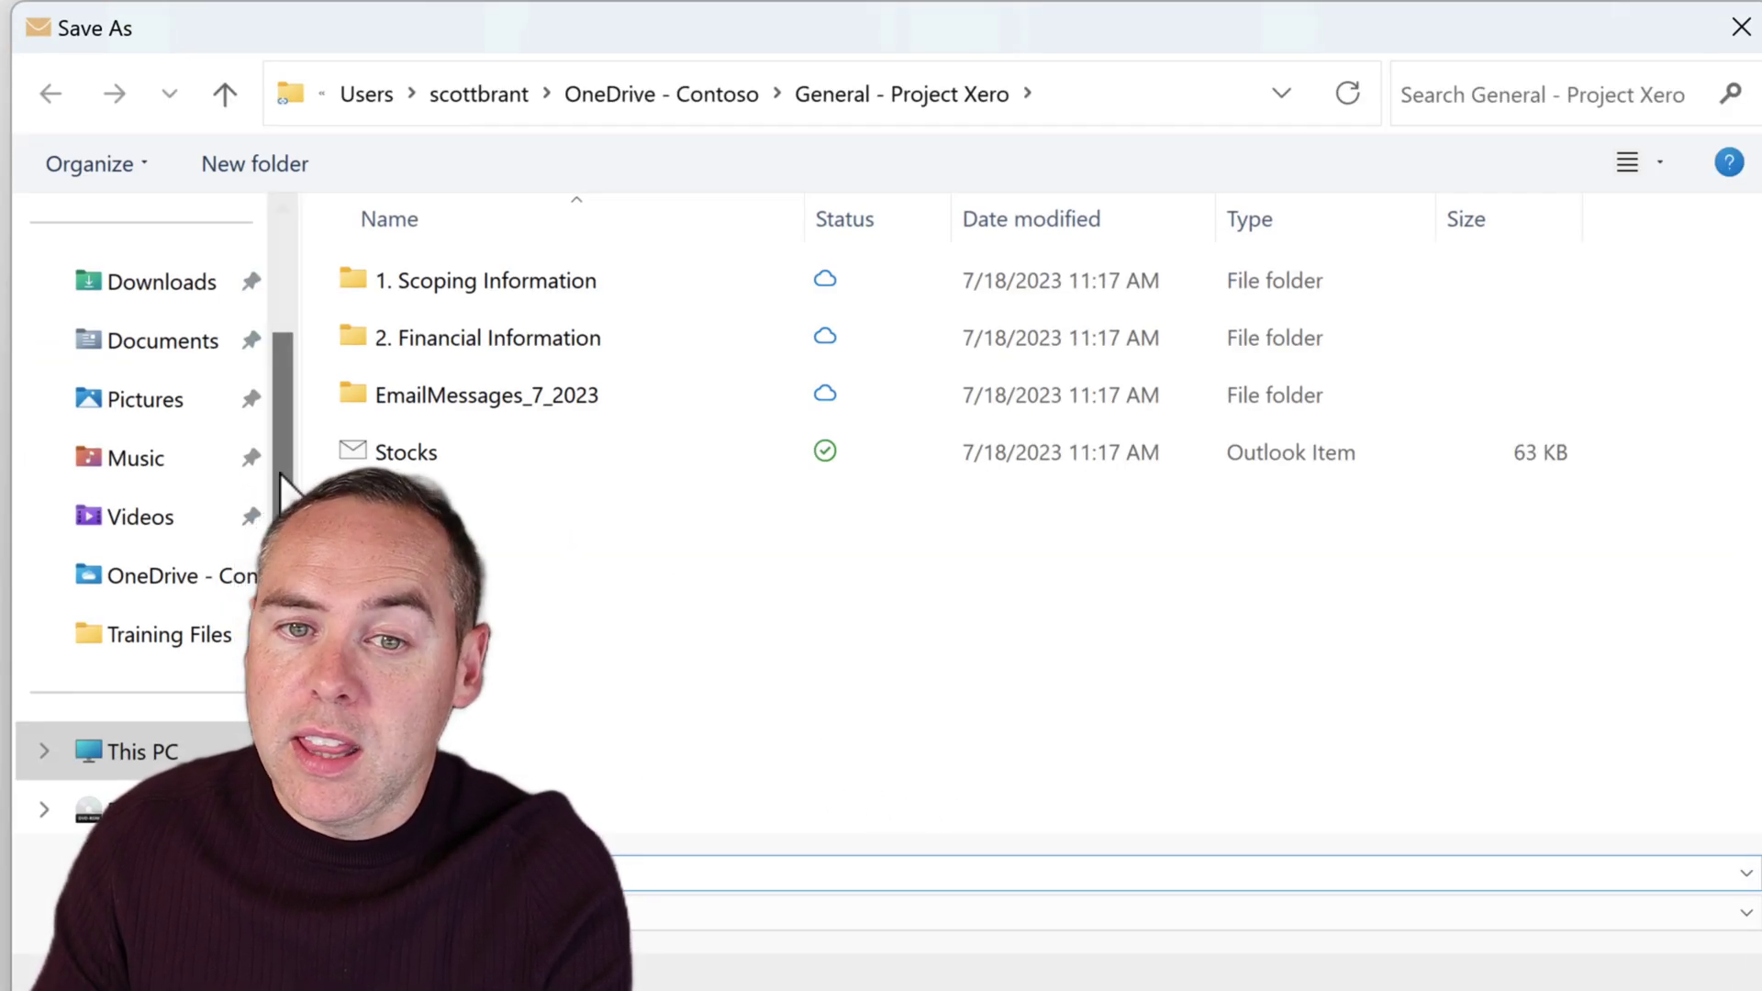
scroll(279, 477, up, 3)
click(110, 303)
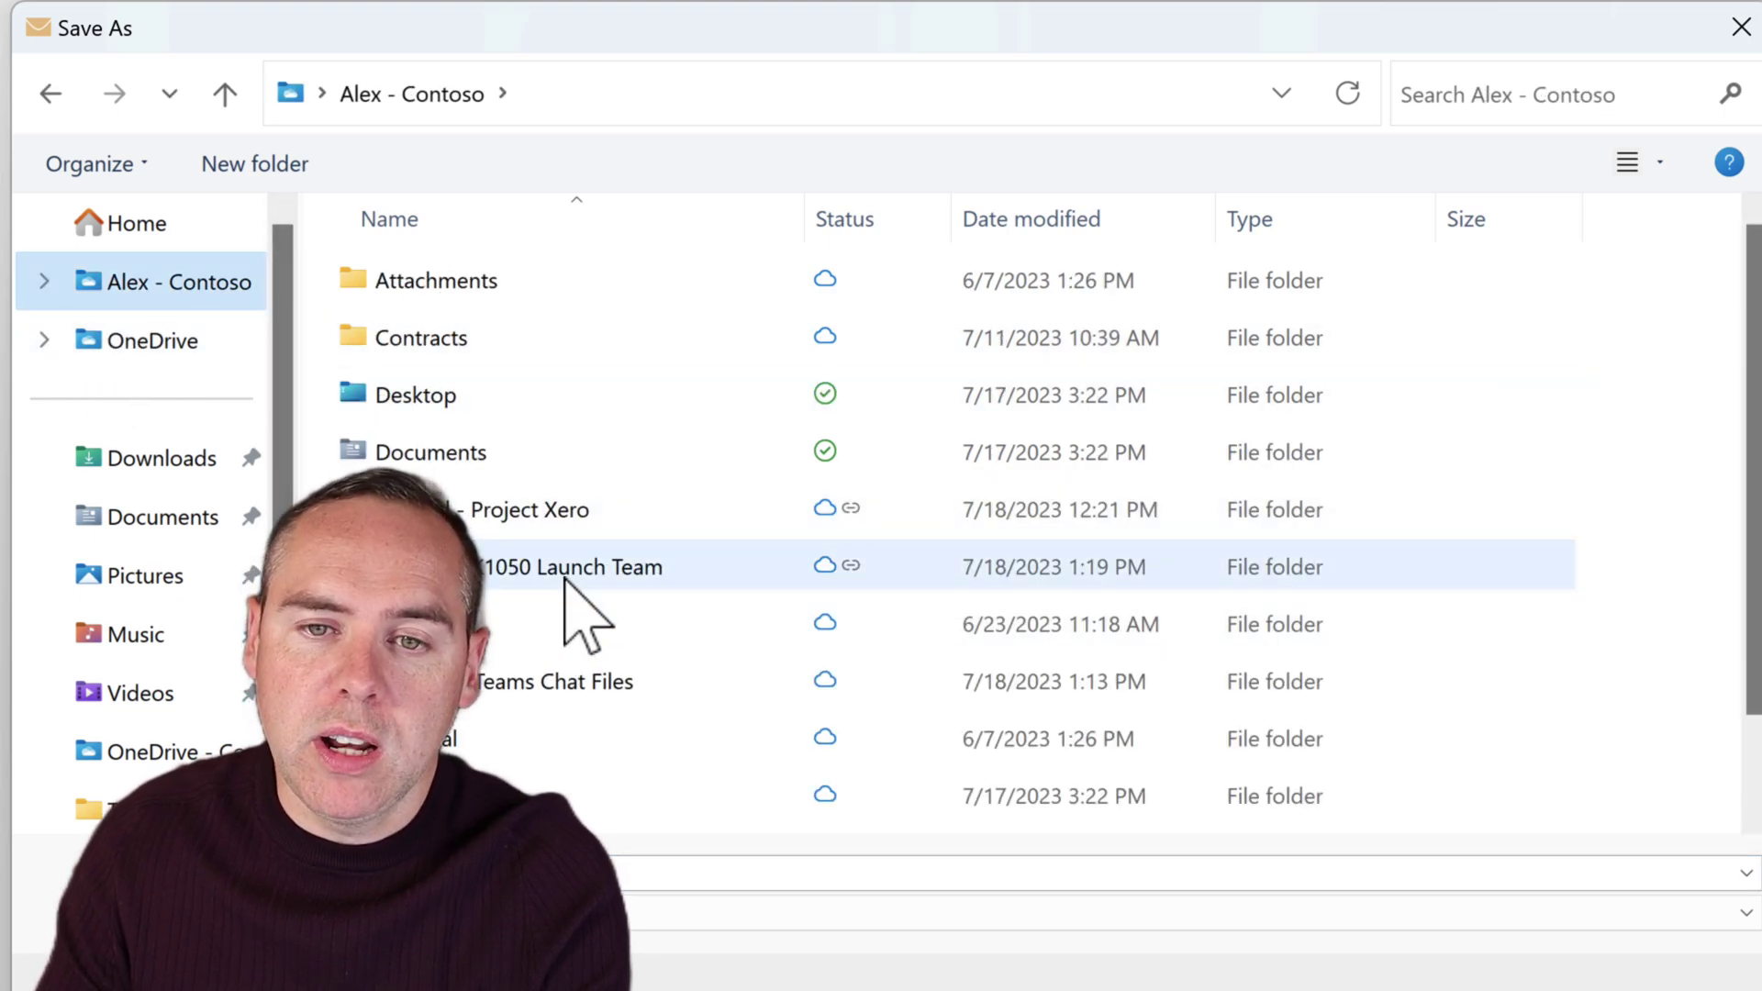
mouse_move(564, 578)
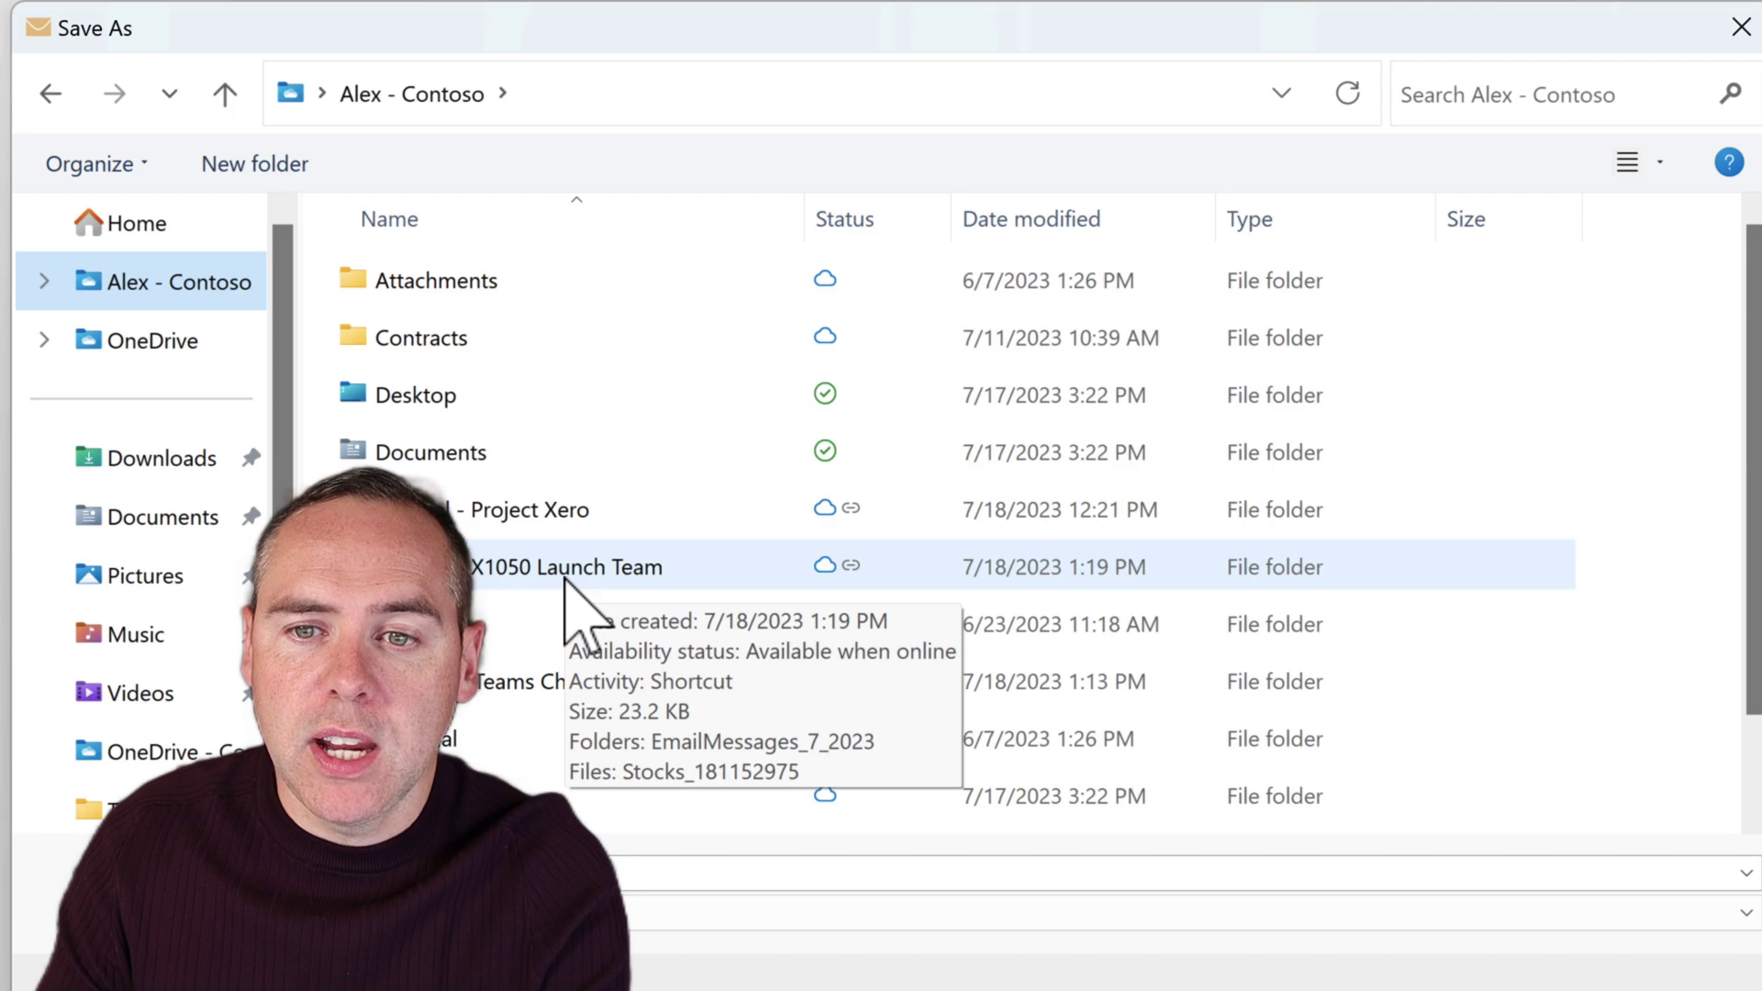
double_click(564, 574)
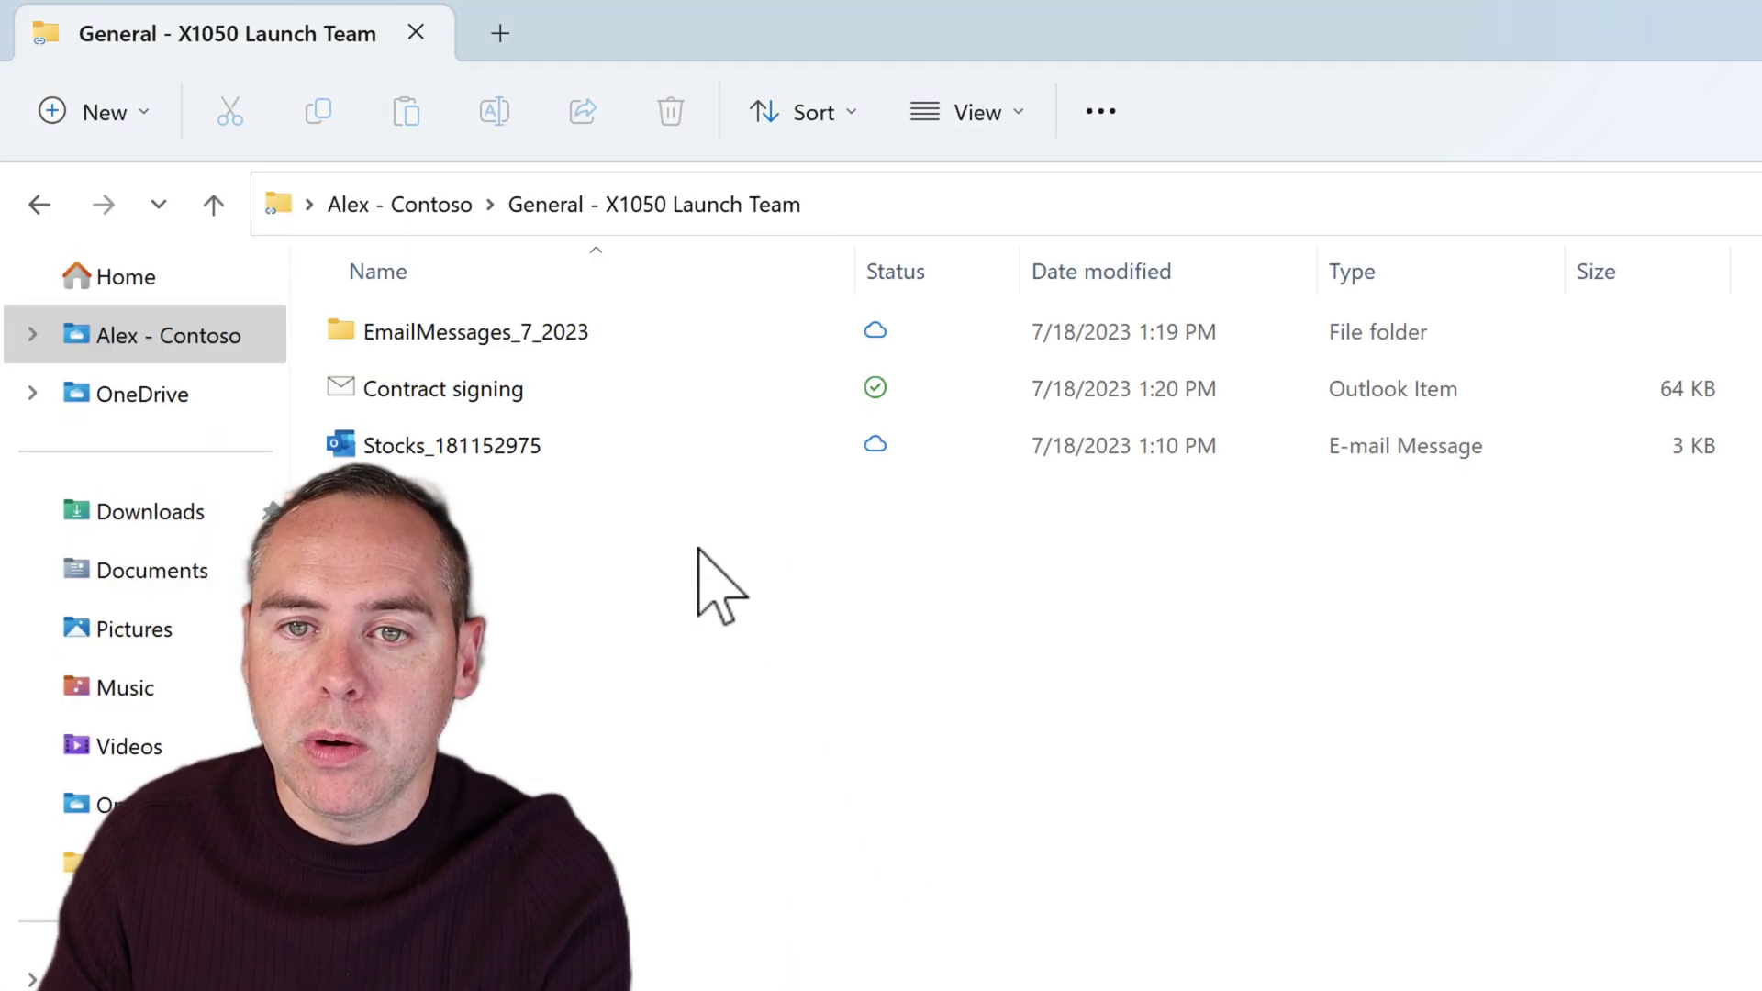
Step: Switch to Teams, reopen the General folder from the channel's Documents library to refresh its files, and select Contract signing.msg
click(686, 397)
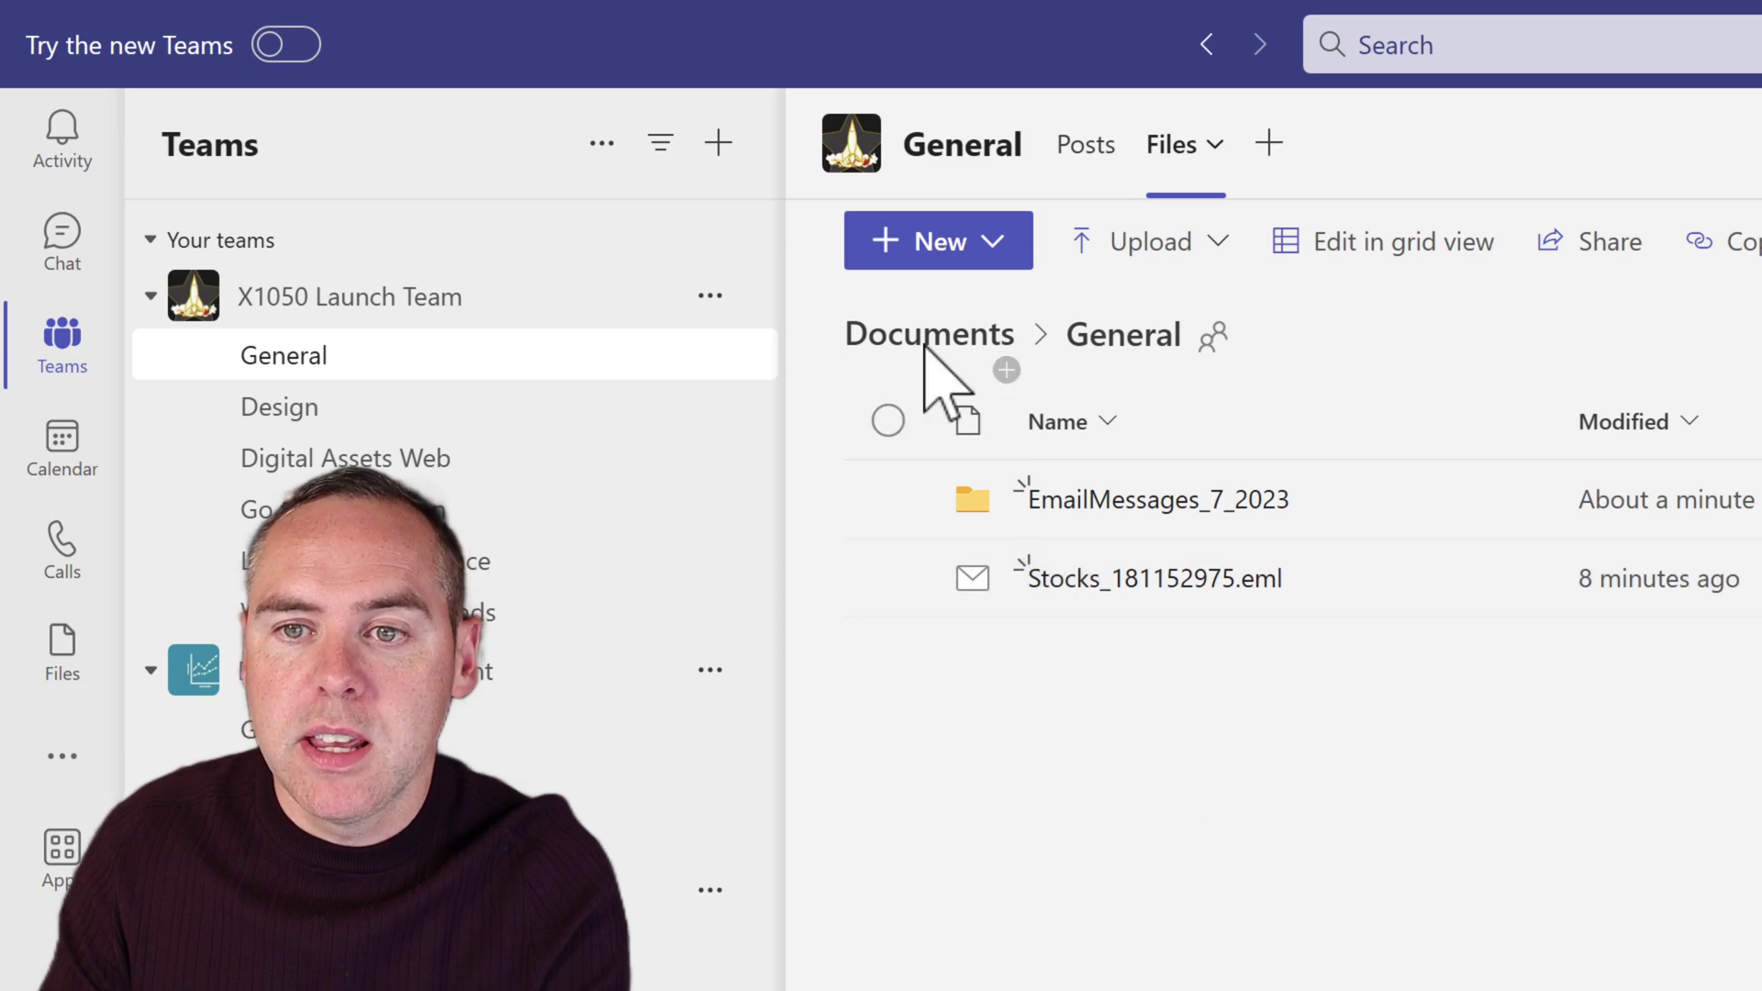
click(929, 340)
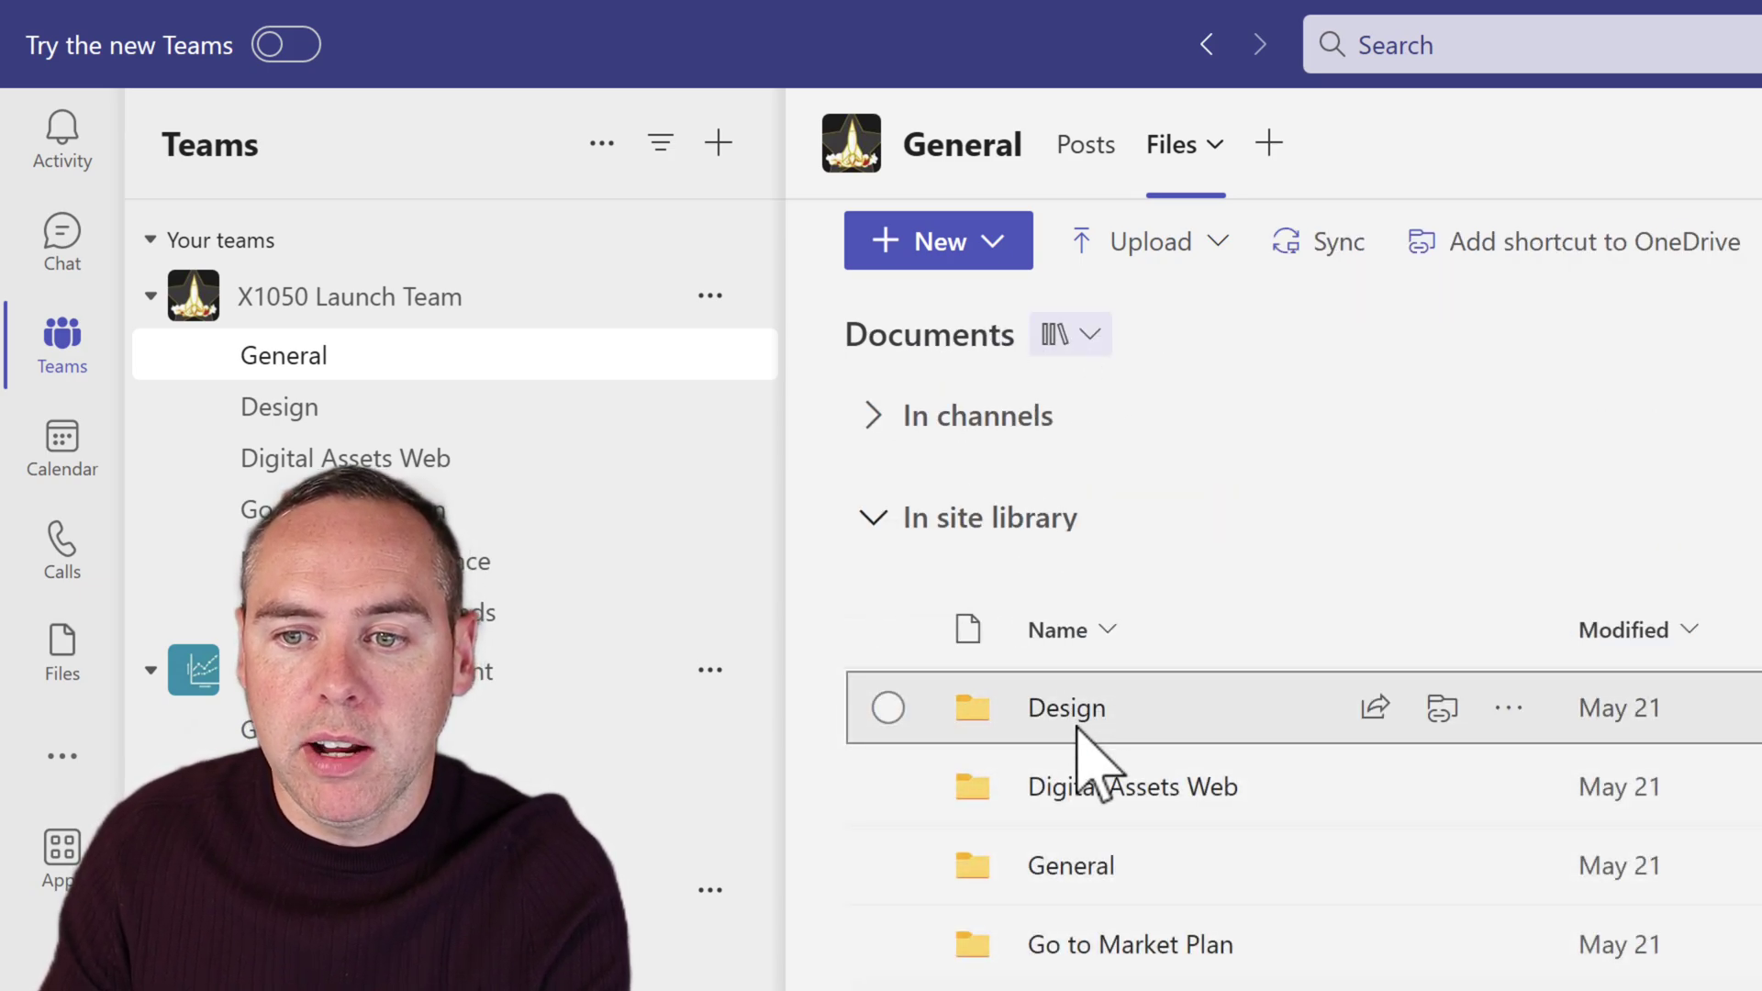
click(1094, 874)
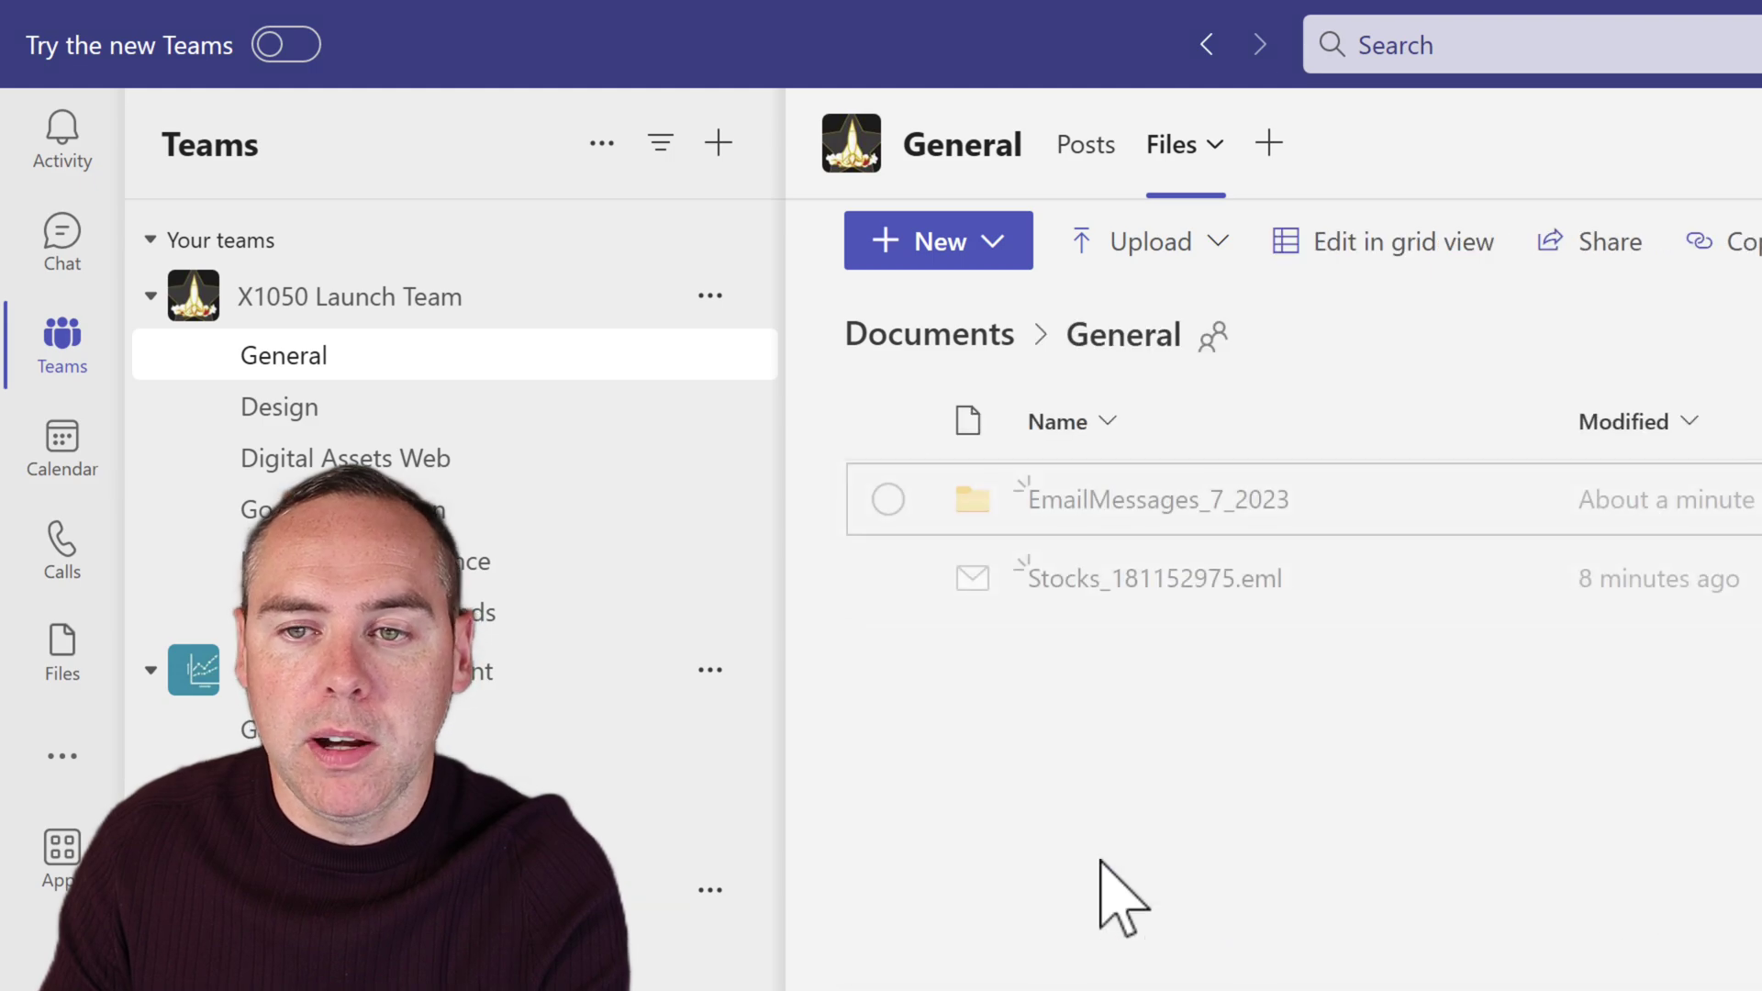
click(887, 579)
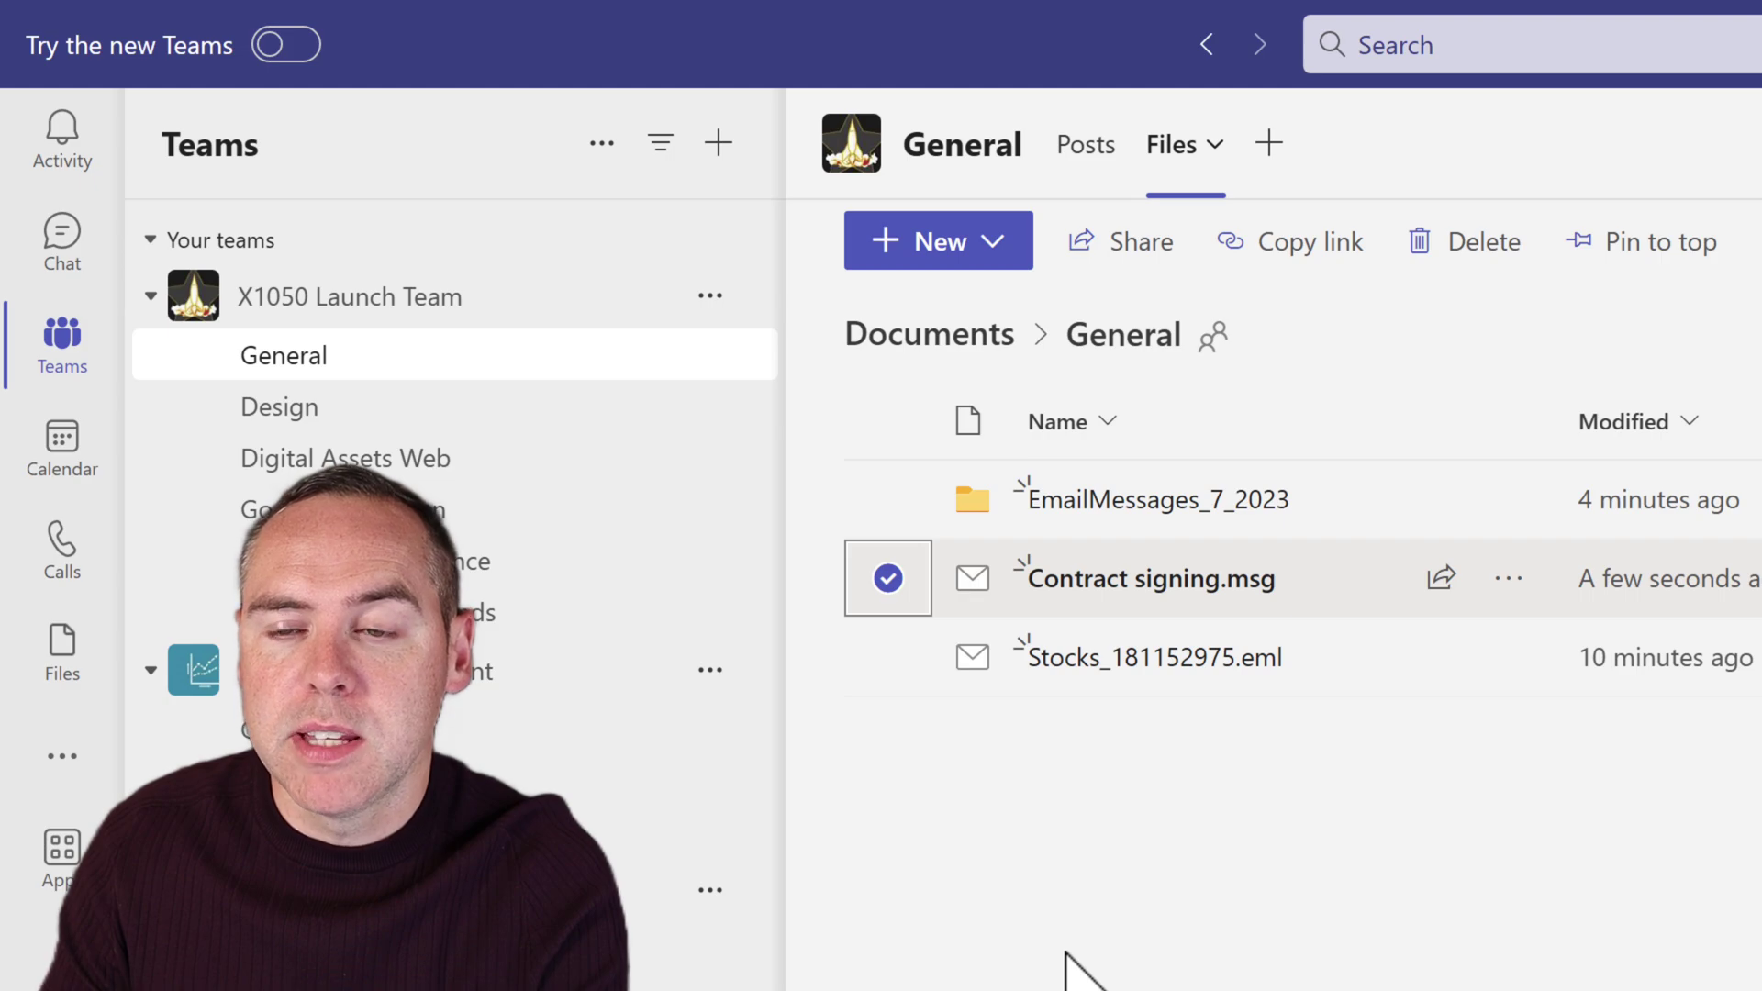
Step: View the General channel's posts, including the forwarded Northwind email, and return to the channel's files
click(1071, 170)
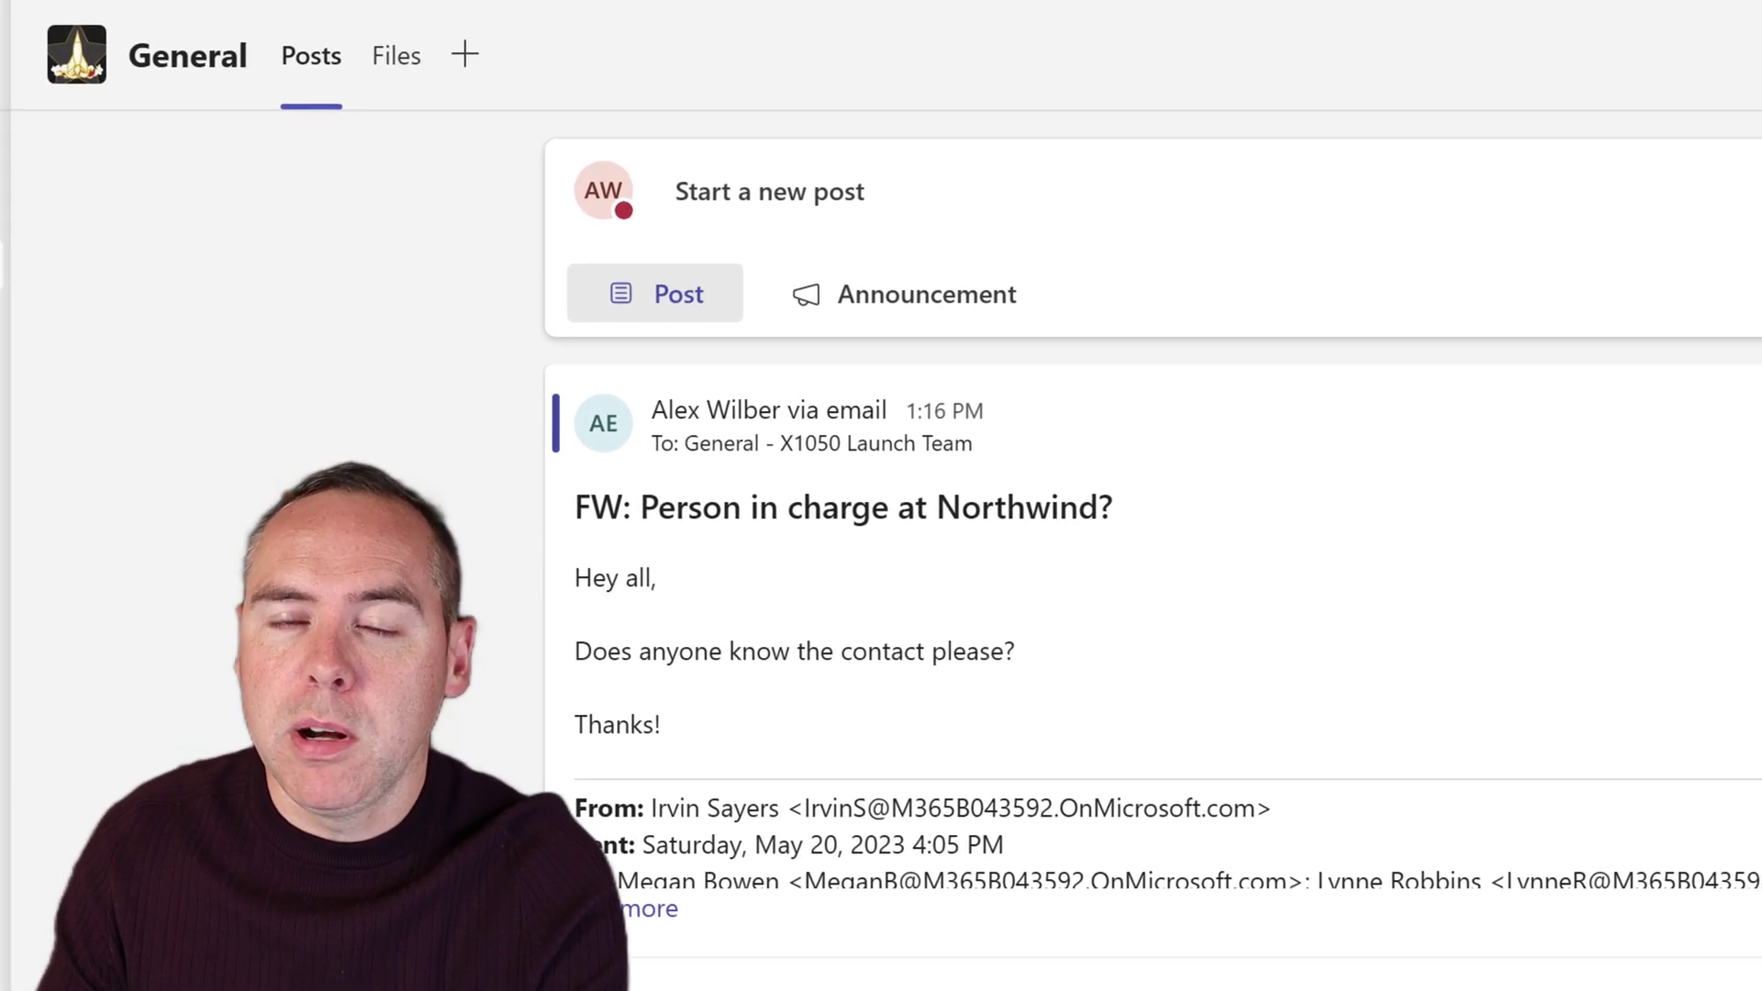
click(395, 59)
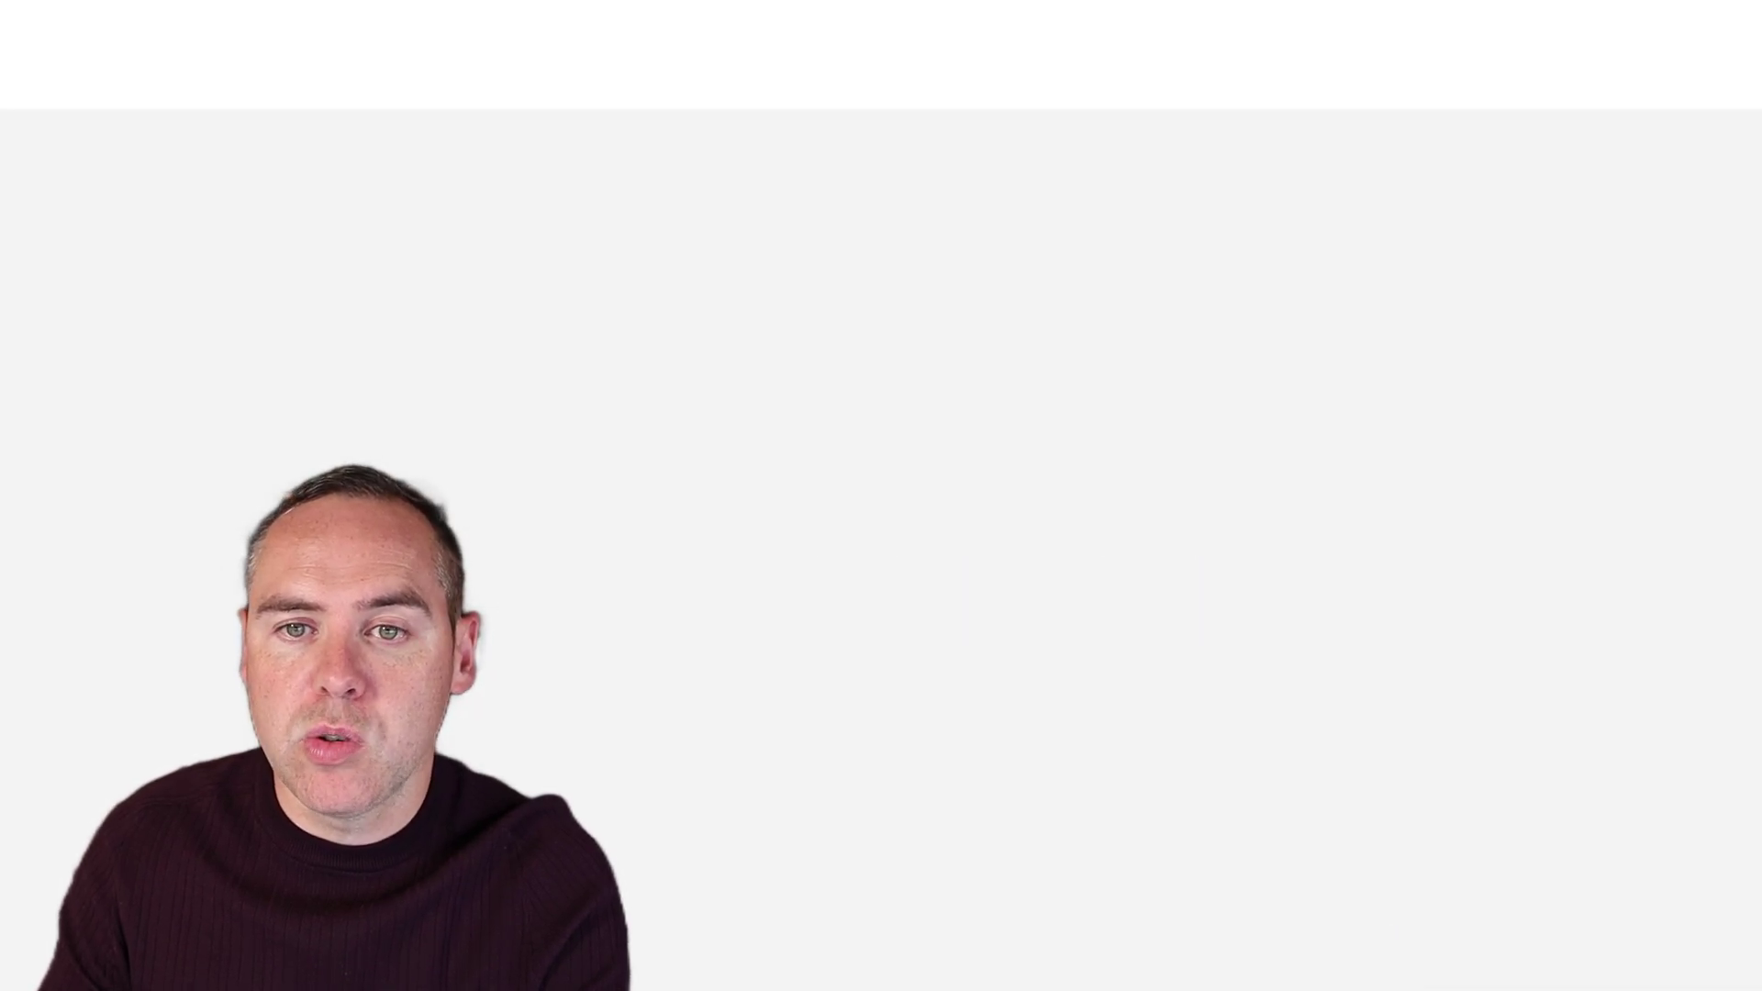